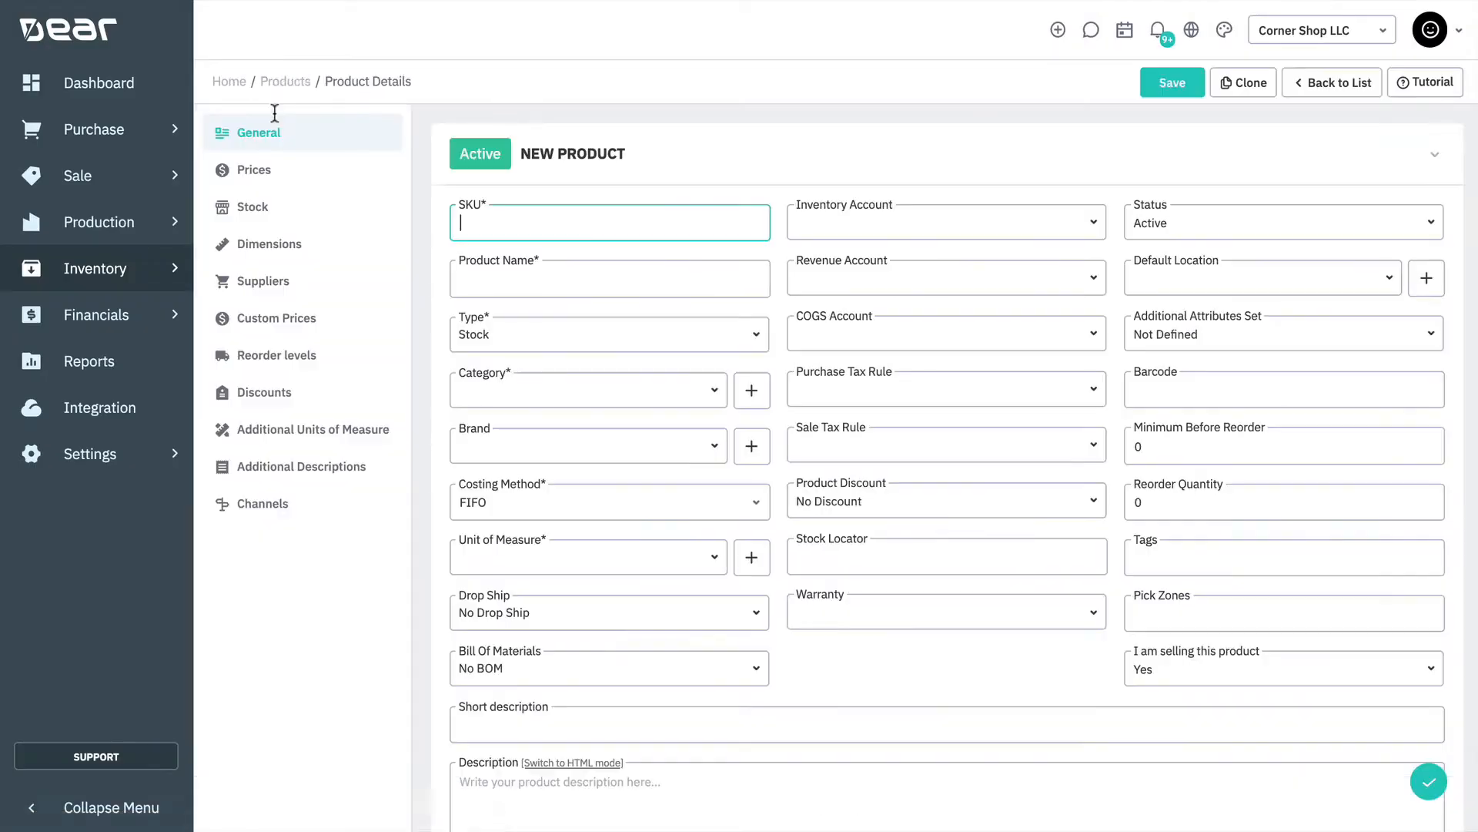
Fill in the new product's SKU MODCHAIR, product name Modern Leather Chair and category Furniture manufacturing
{"action": "type", "text": "MODCHAIR"}
{"action": "key", "text": "Tab"}
{"action": "type", "text": "Mo"}
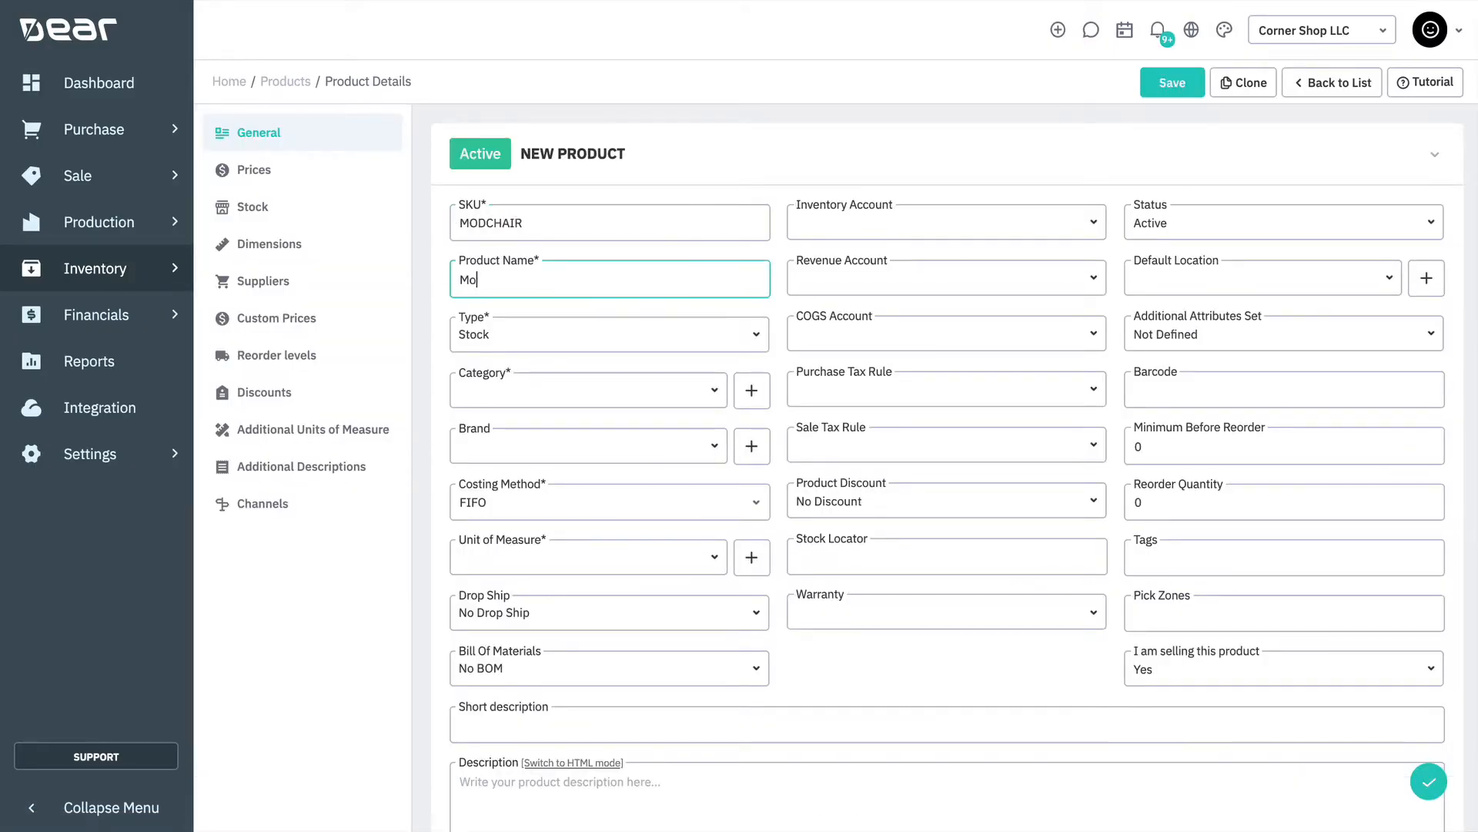
{"action": "type", "text": "dern Leather Chair"}
{"action": "left_click", "coordinate": [653, 385]}
{"action": "type", "text": "Furniture manufacturing"}
{"action": "left_click", "coordinate": [599, 443]}
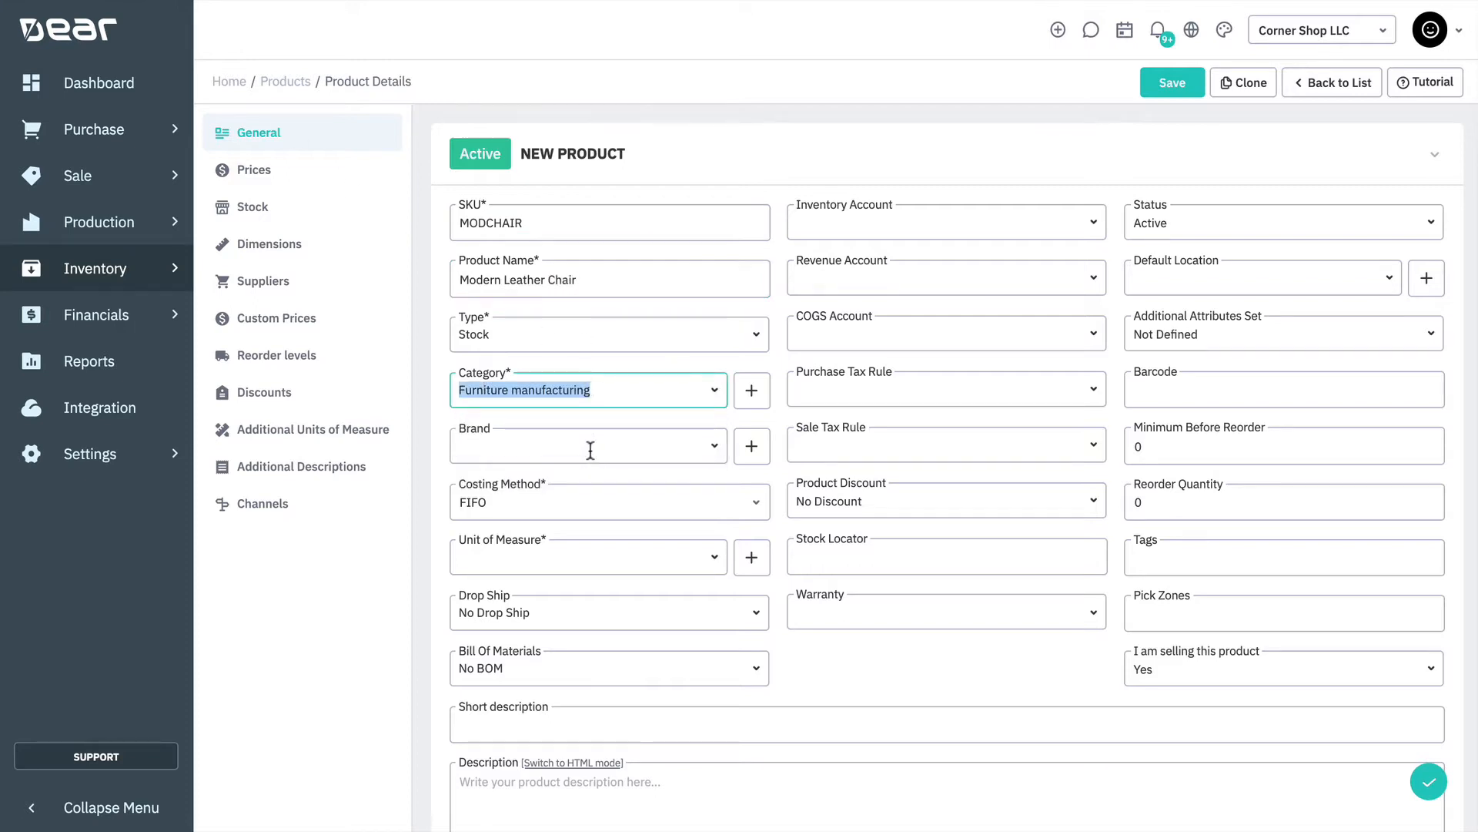
Set the product's unit of measure to Item and its bill of materials to Production BOM
{"action": "left_click", "coordinate": [581, 558]}
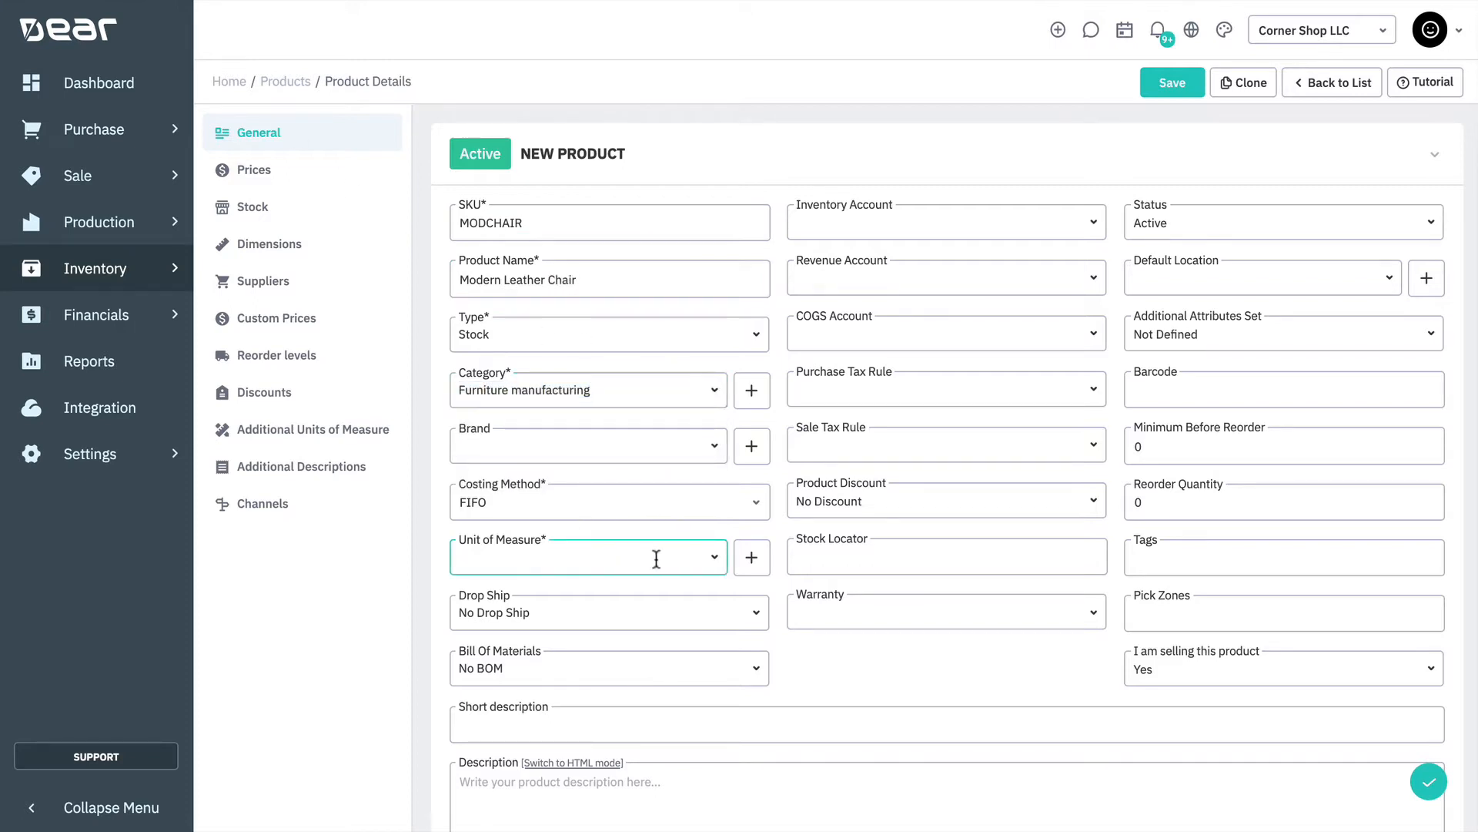
{"action": "left_click", "coordinate": [716, 565]}
{"action": "scroll", "coordinate": [624, 516], "scroll_direction": "down", "scroll_amount": 3}
{"action": "left_click", "coordinate": [583, 470]}
{"action": "left_click", "coordinate": [786, 685]}
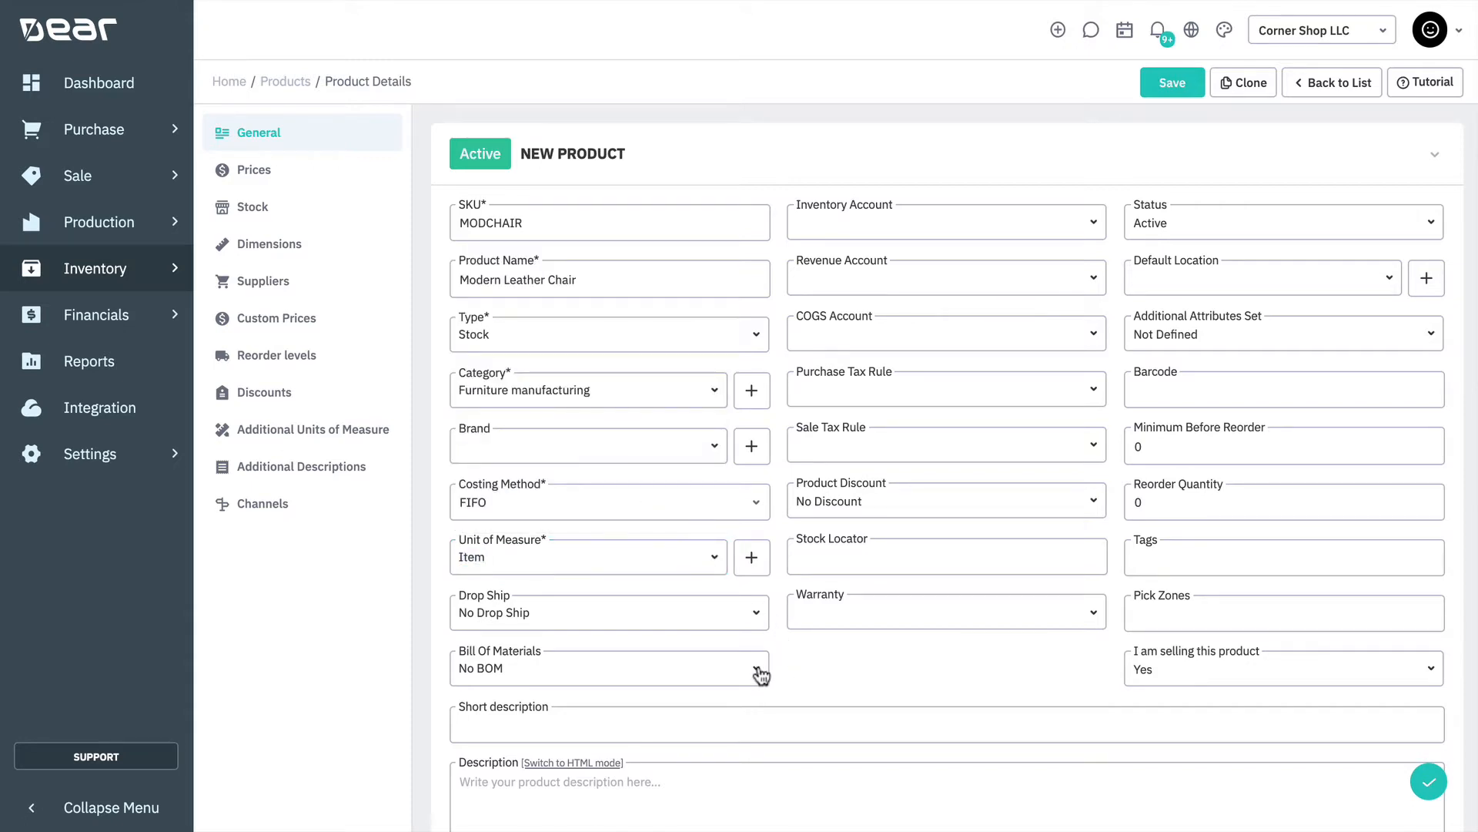
{"action": "left_click", "coordinate": [756, 669]}
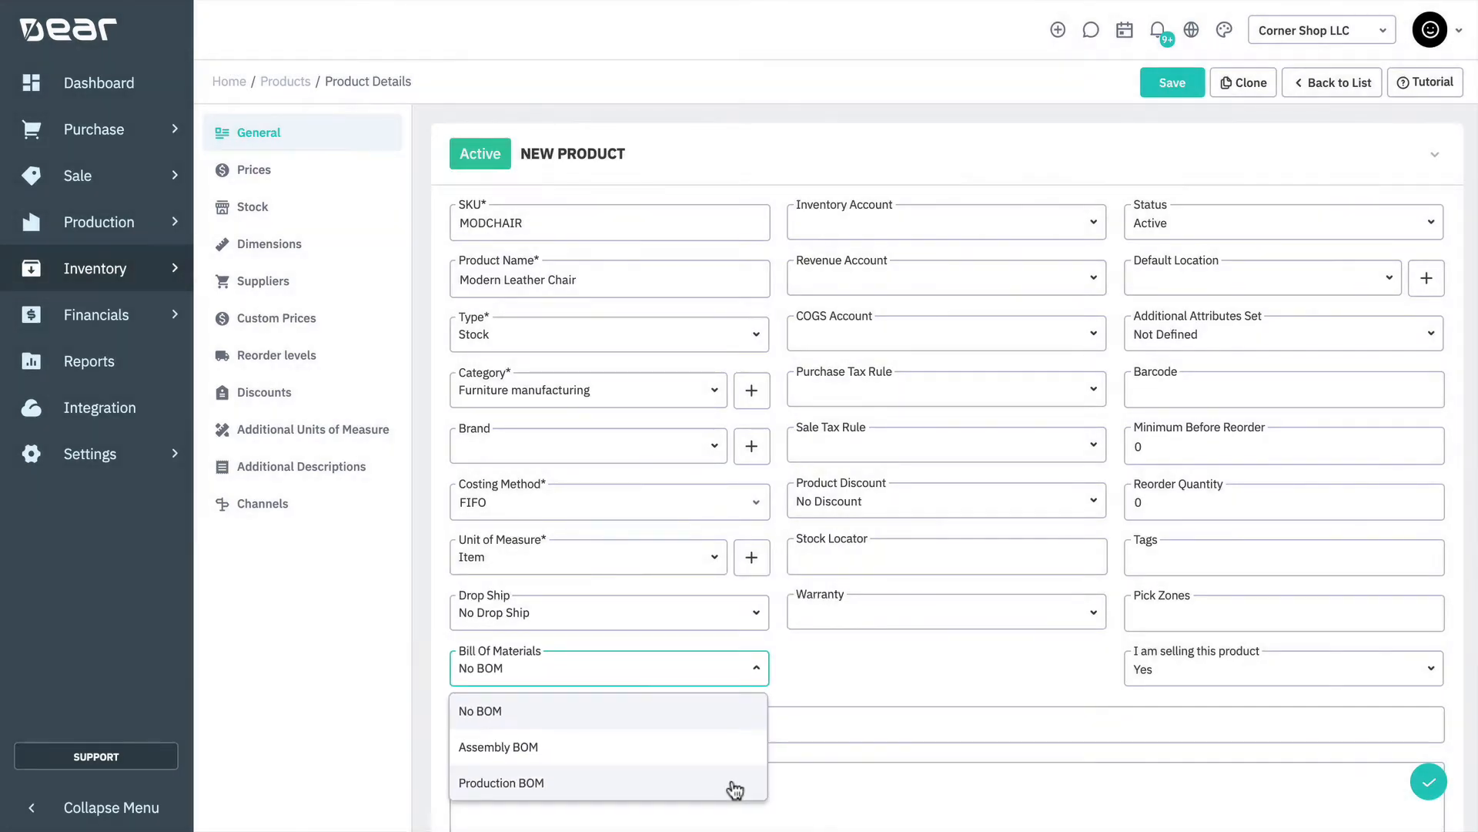
{"action": "left_click", "coordinate": [734, 784]}
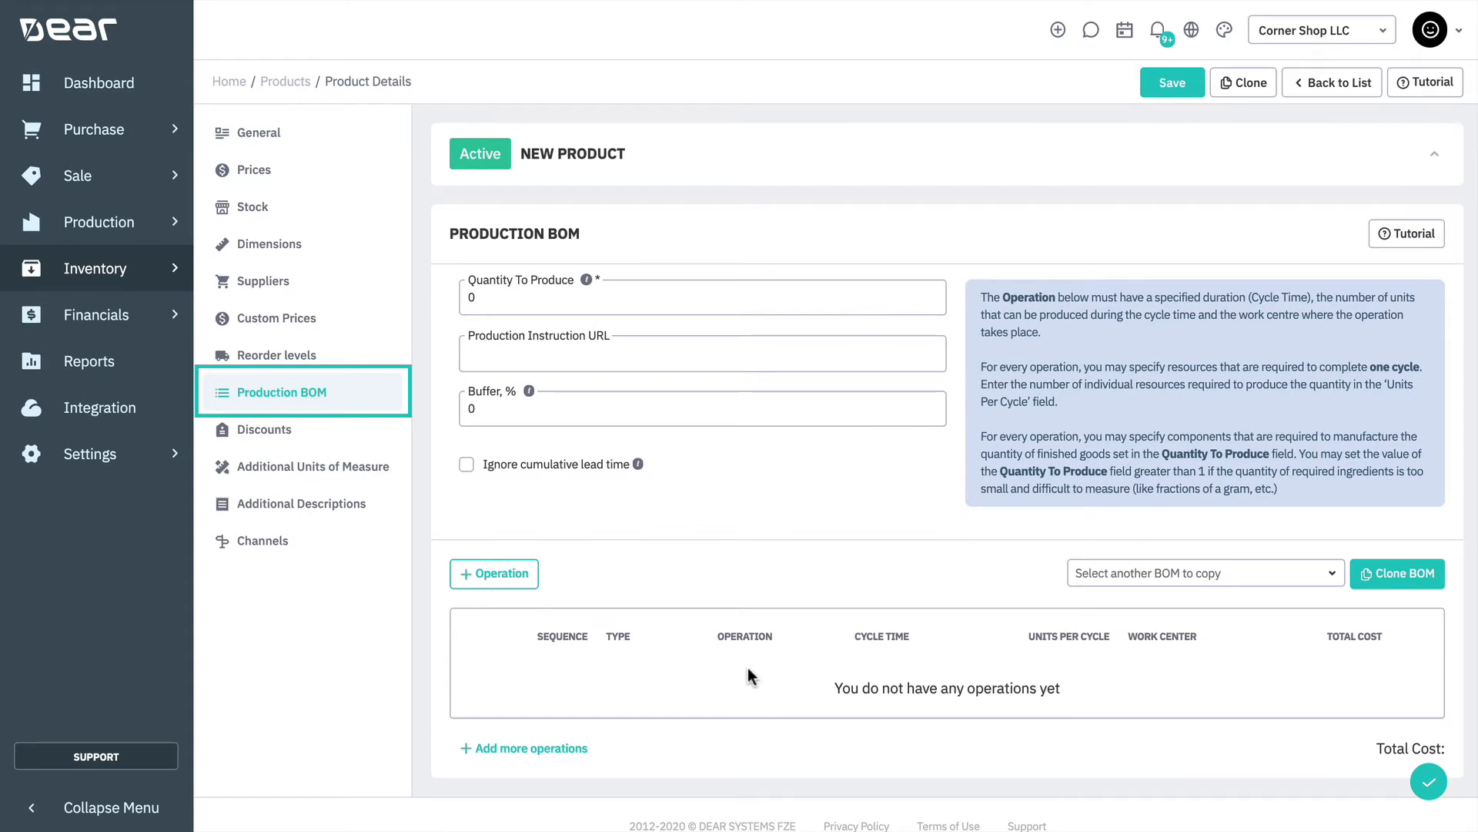
Set the production BOM's quantity to produce to 5 and its buffer to 50%
{"action": "left_click", "coordinate": [654, 297]}
{"action": "type", "text": "5"}
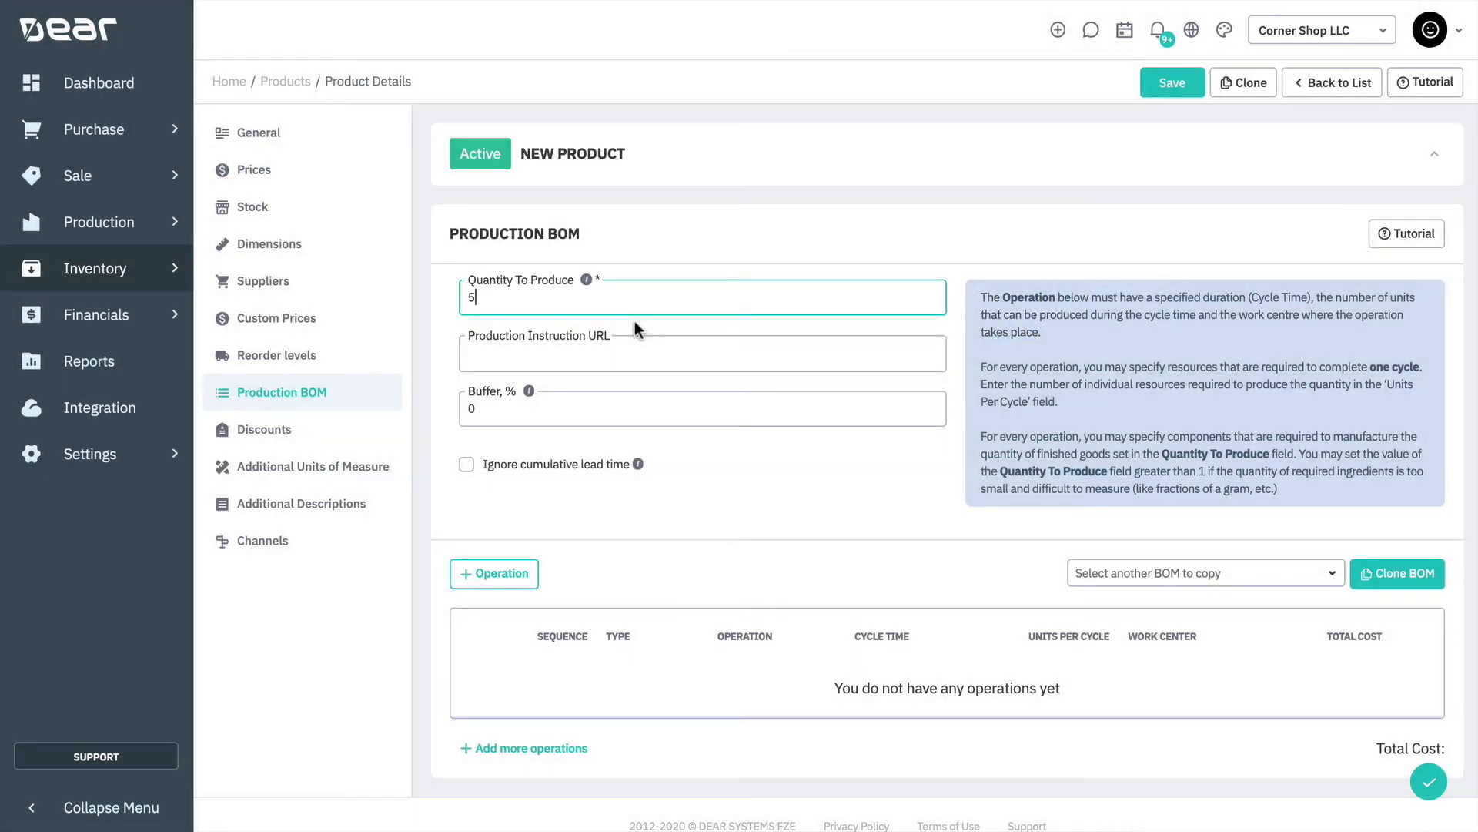
{"action": "left_click", "coordinate": [639, 350]}
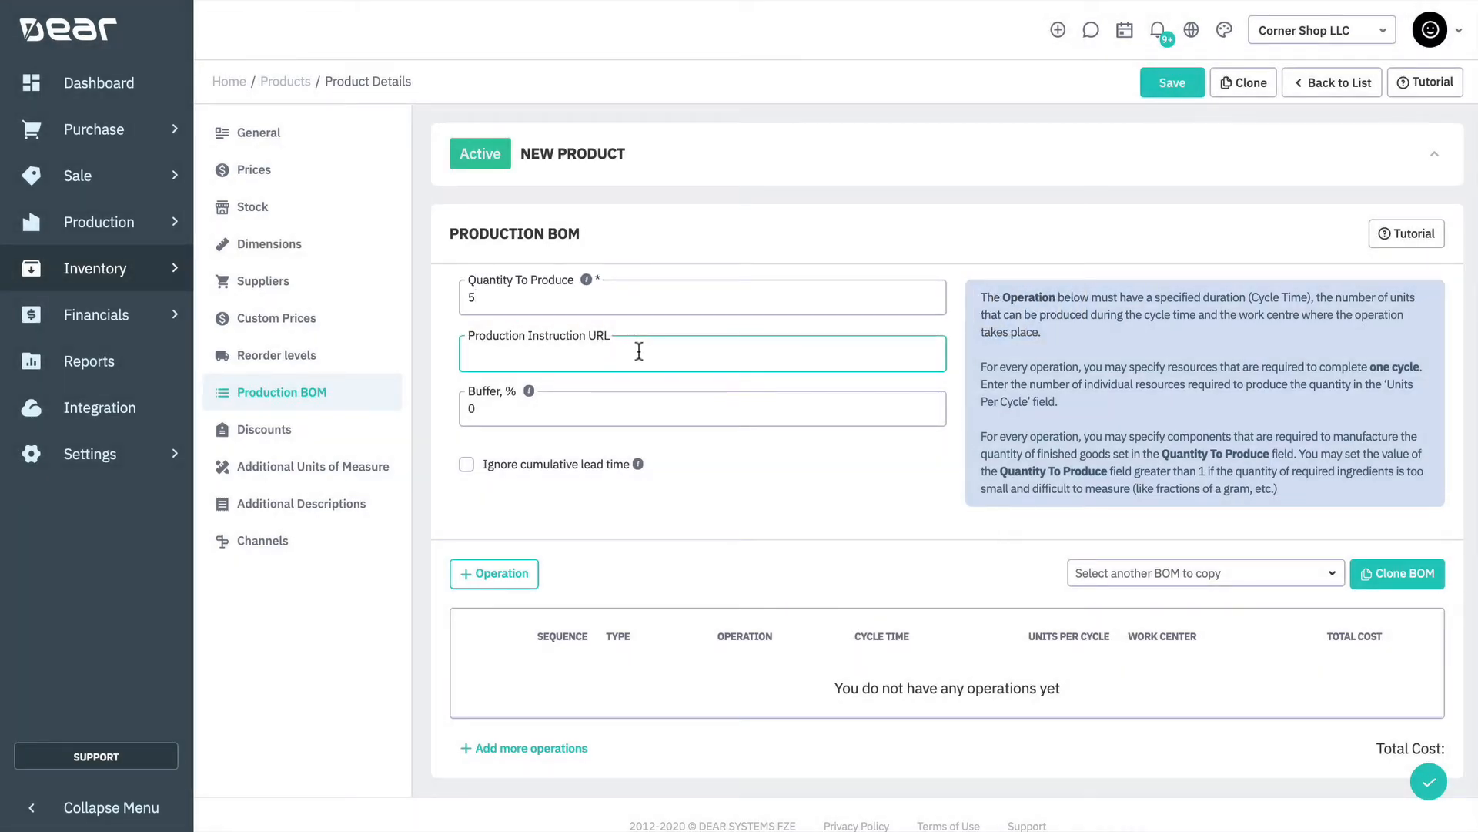
{"action": "left_click", "coordinate": [619, 409]}
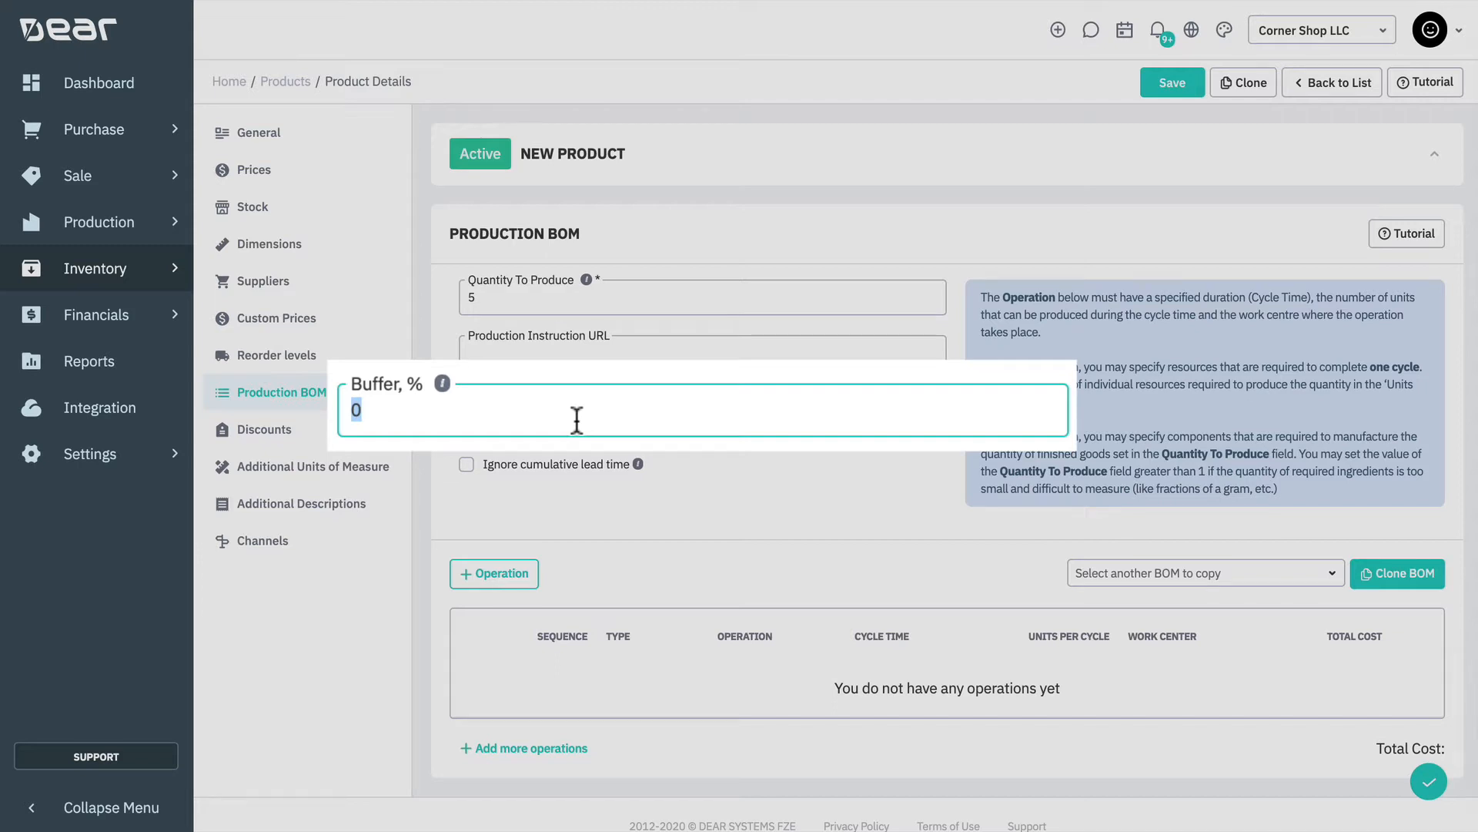
{"action": "type", "text": "50"}
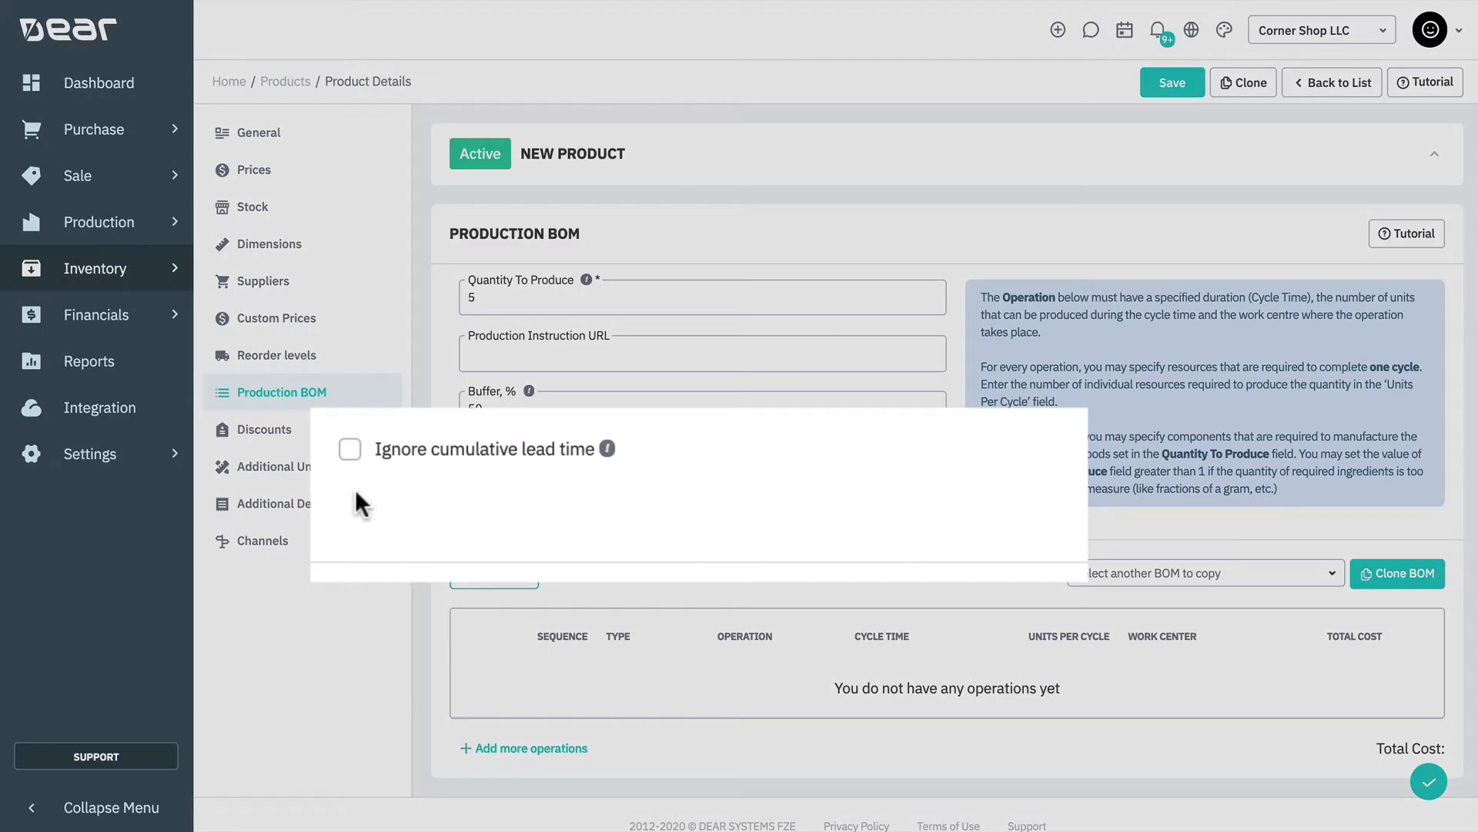
{"action": "left_click", "coordinate": [350, 449]}
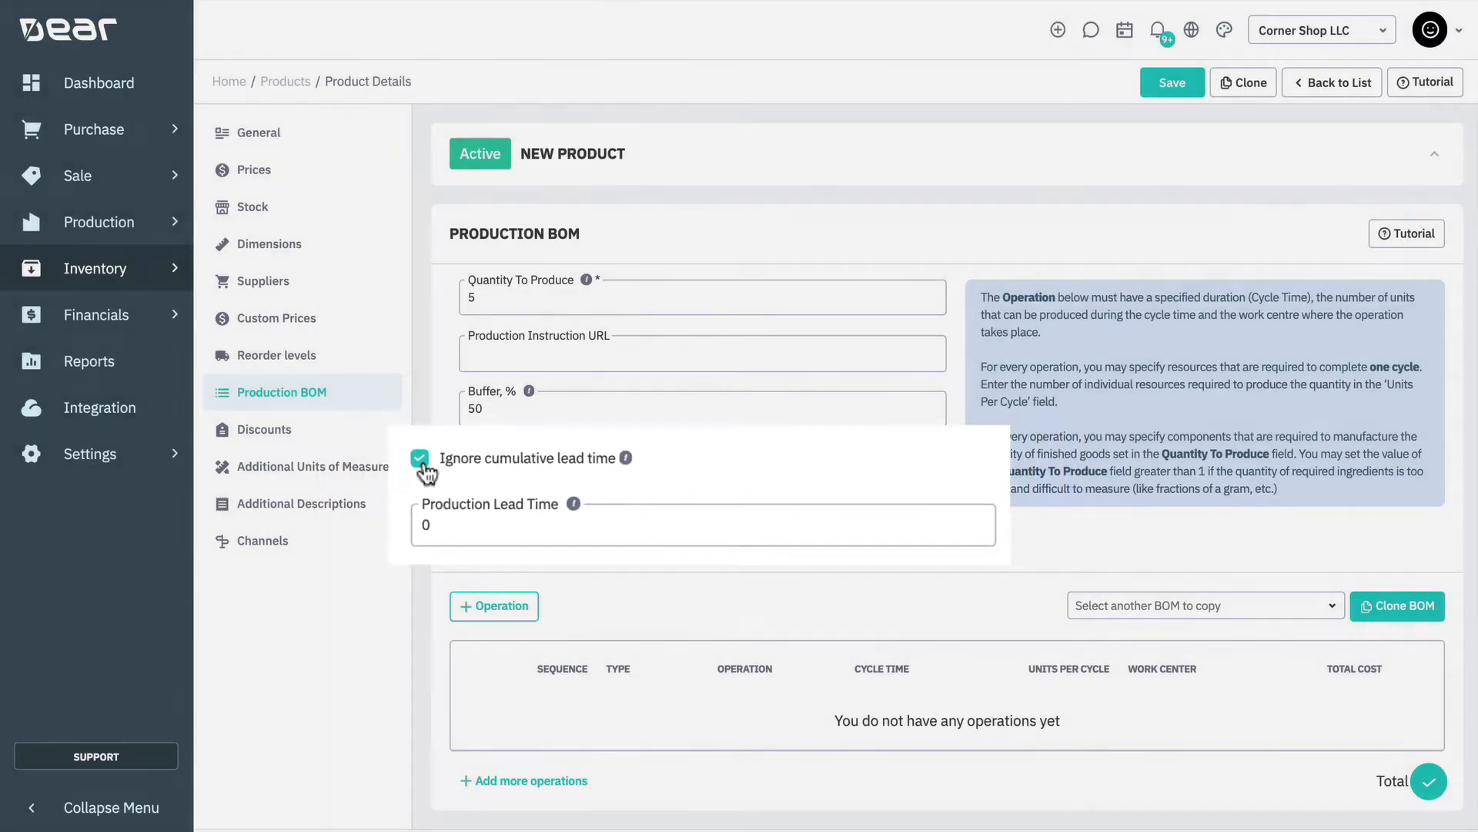
{"action": "left_click", "coordinate": [350, 450]}
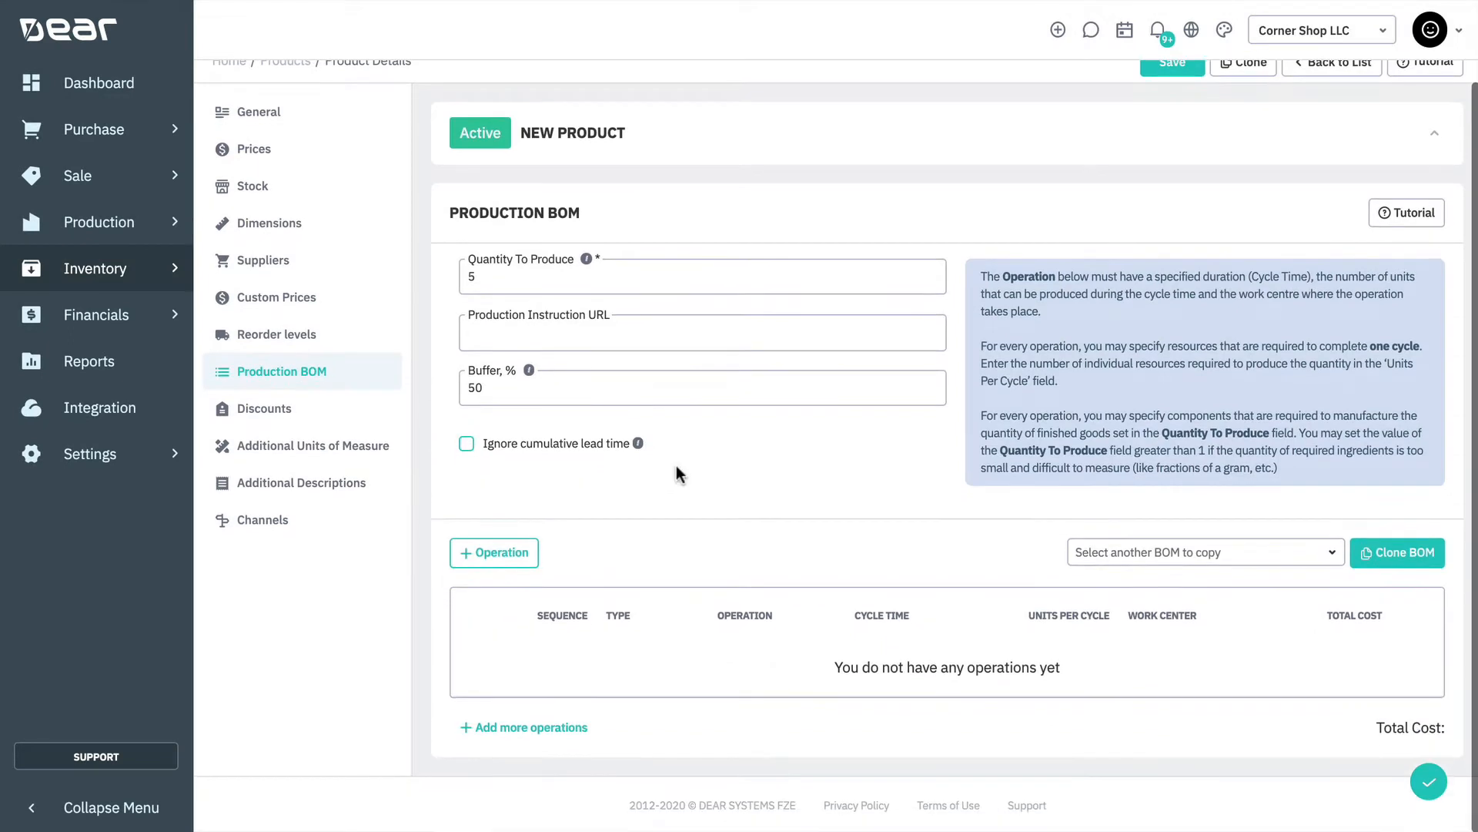
Add a Manufacturing operation named Processing Lumber to the production BOM
{"action": "left_click", "coordinate": [530, 556]}
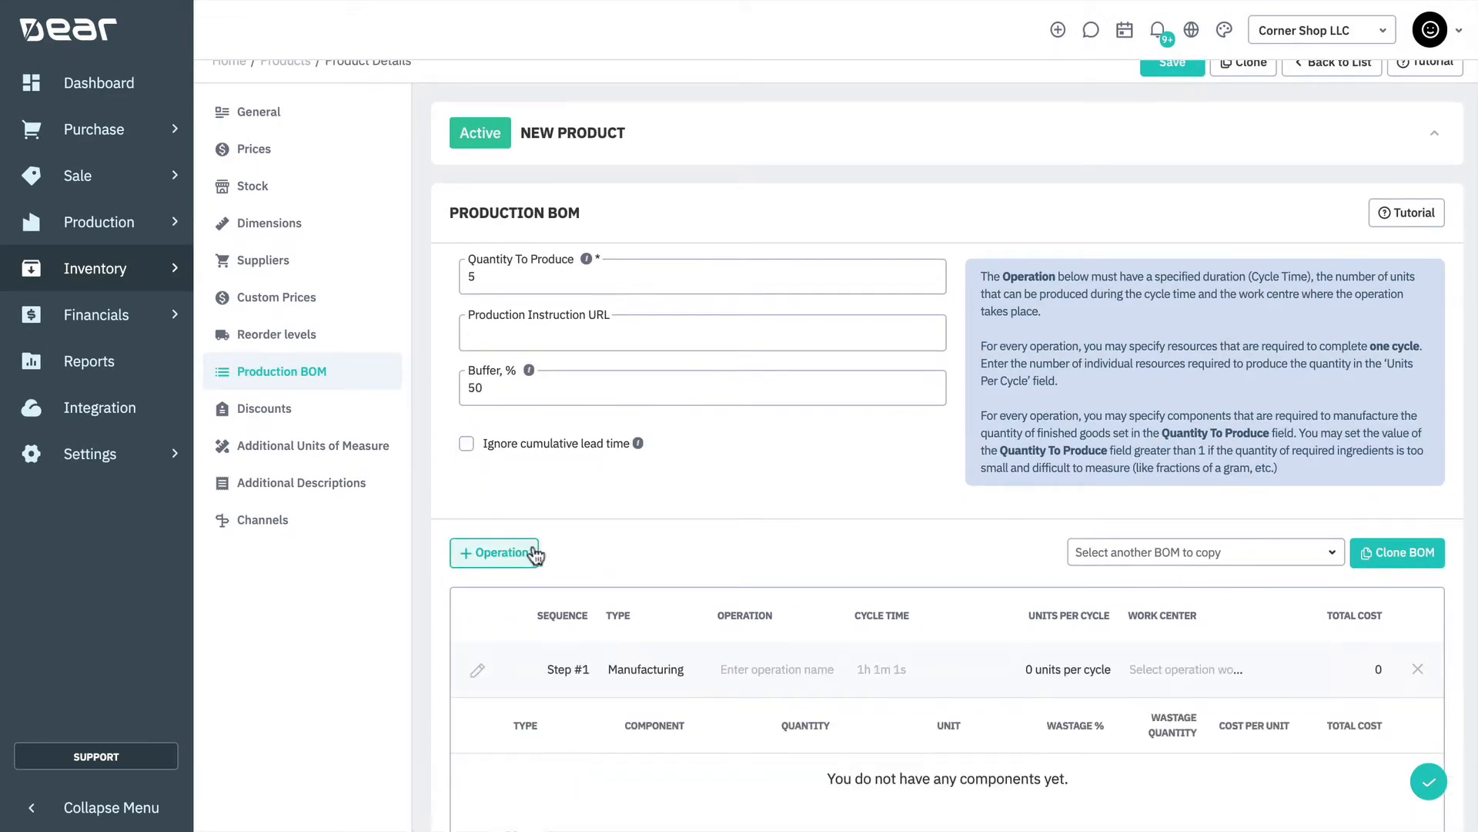
{"action": "scroll", "coordinate": [655, 543], "scroll_direction": "down", "scroll_amount": 3}
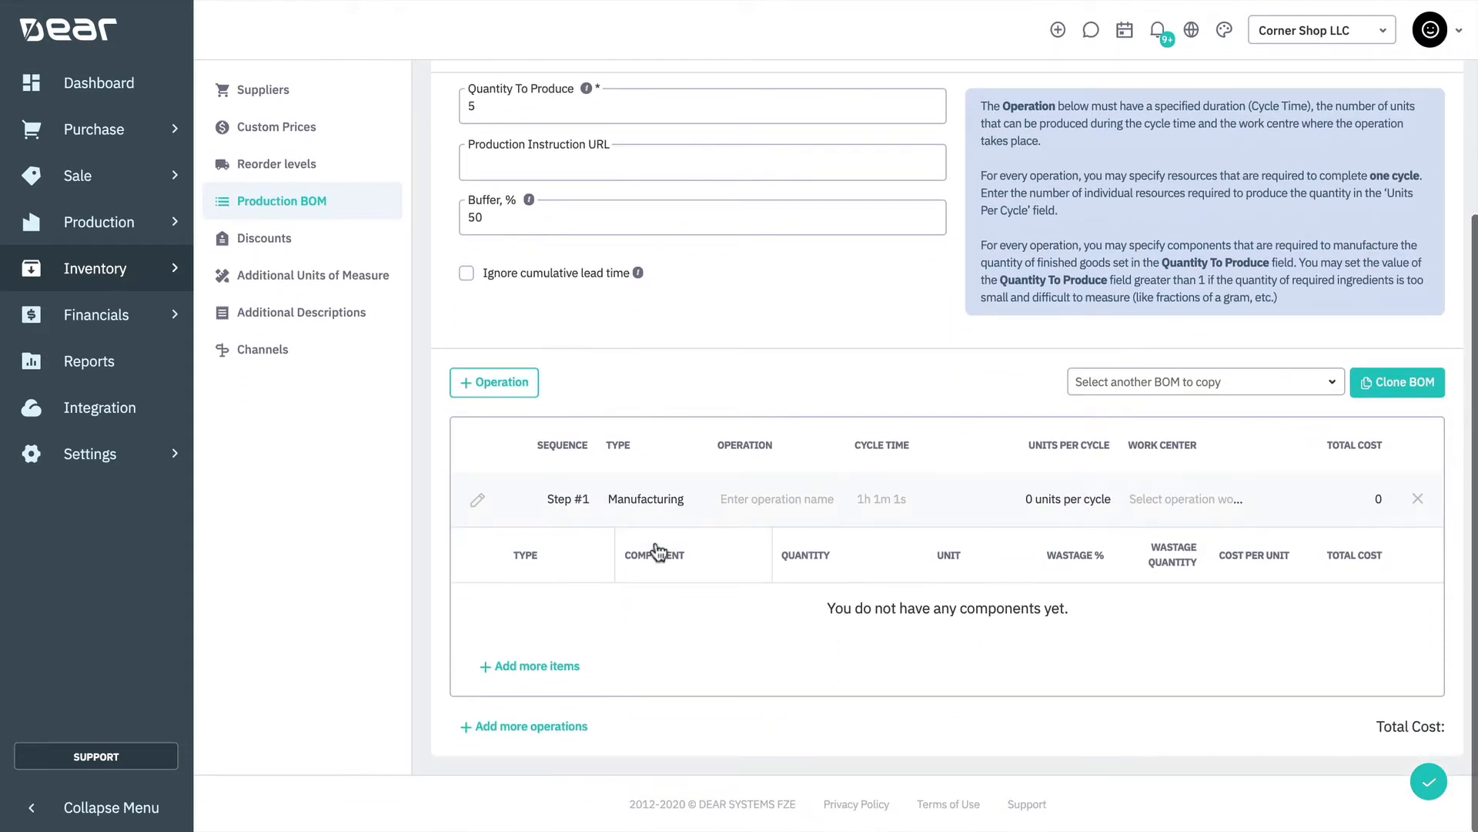
{"action": "left_click", "coordinate": [619, 502]}
{"action": "left_click", "coordinate": [697, 505]}
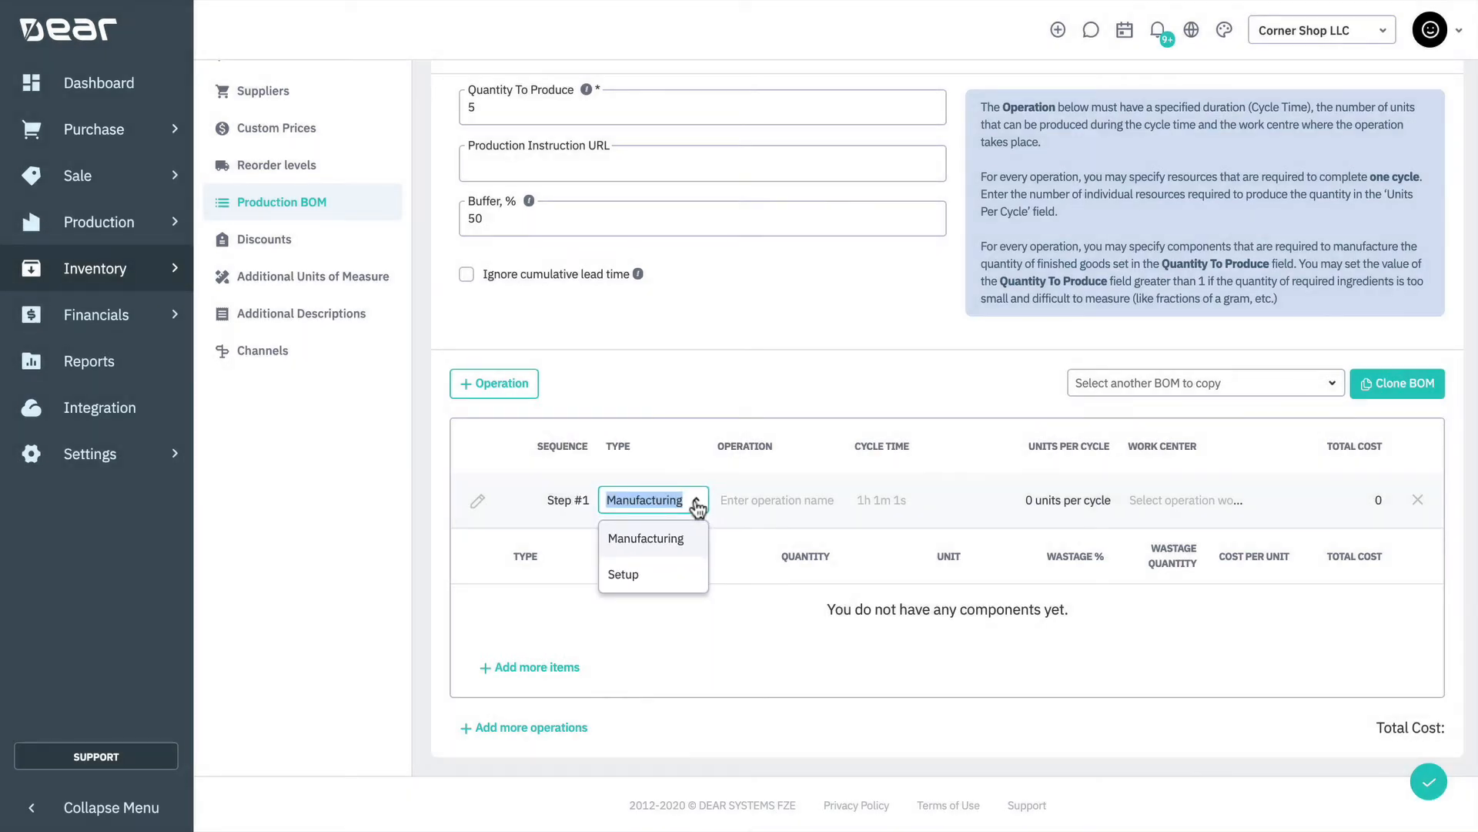
{"action": "left_click", "coordinate": [782, 499]}
{"action": "type", "text": "P"}
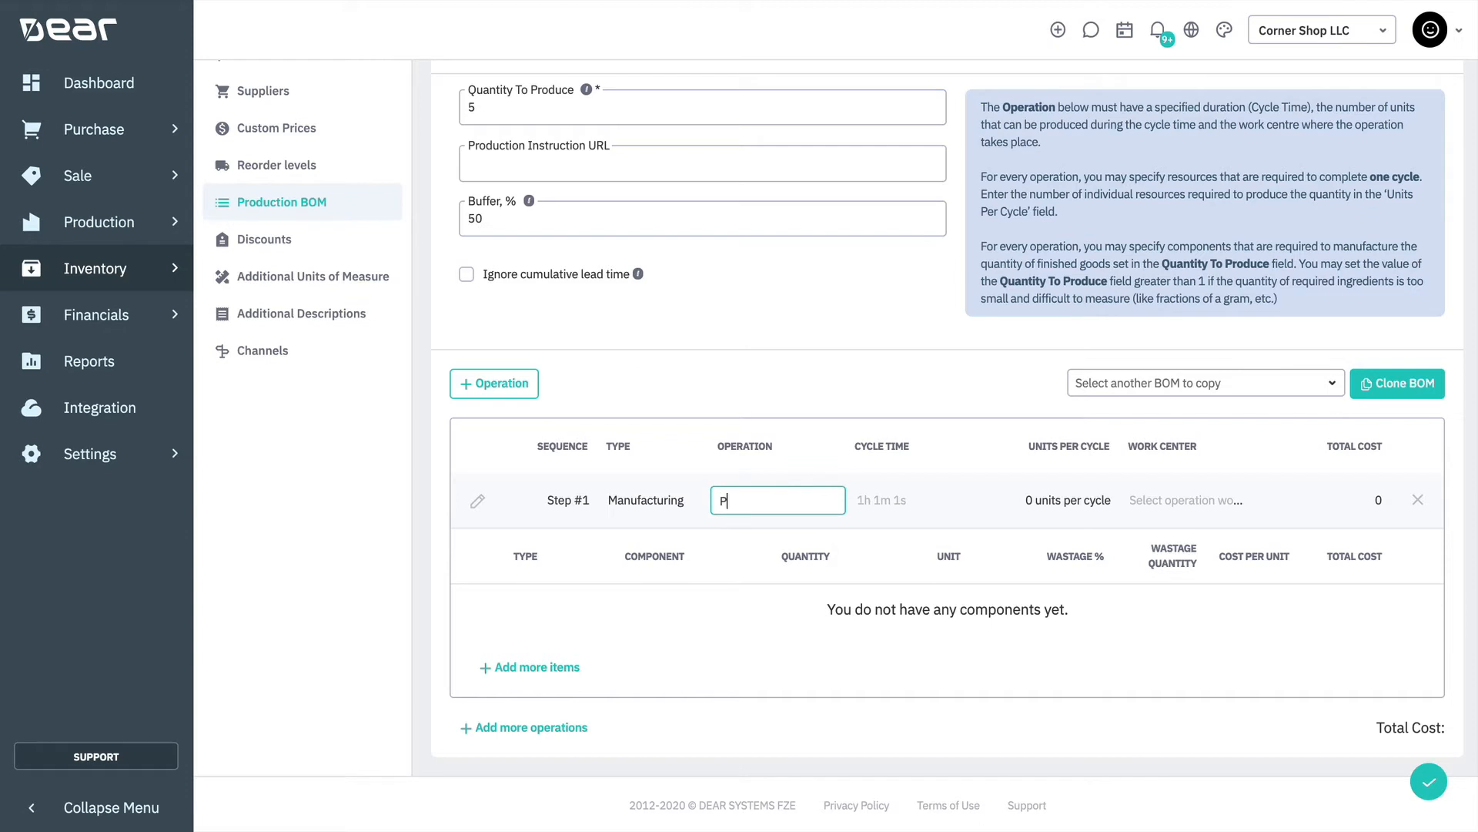
{"action": "type", "text": "rocessing Lumber"}
Set the Processing Lumber operation's cycle time to 2h and its units per cycle to 5
{"action": "left_click", "coordinate": [911, 502]}
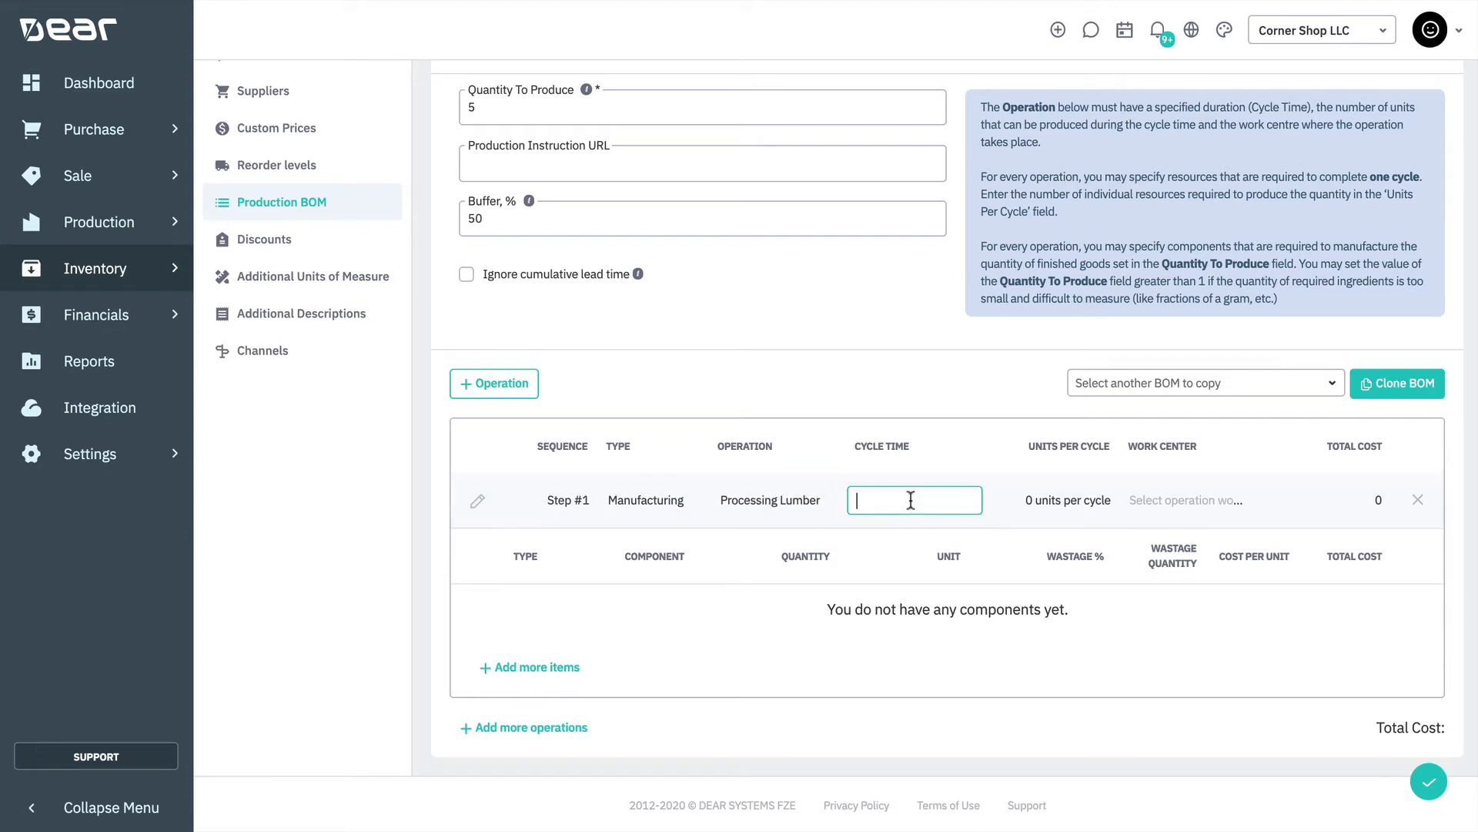
{"action": "type", "text": "2h"}
{"action": "key", "text": "Tab"}
{"action": "type", "text": "5"}
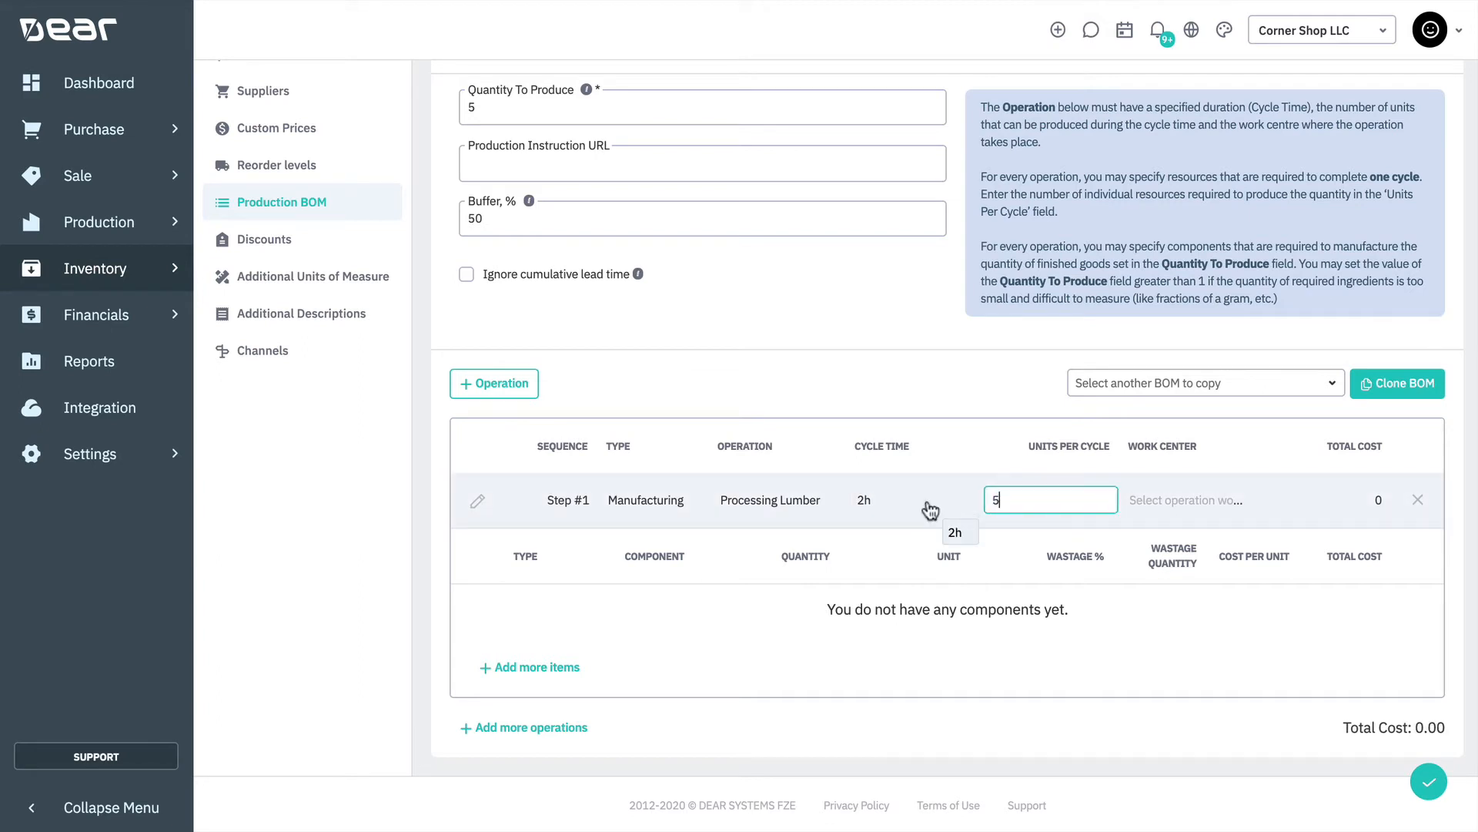
Assign the work center W-6: Processing Work Station to the Processing Lumber operation
{"action": "key", "text": "Tab"}
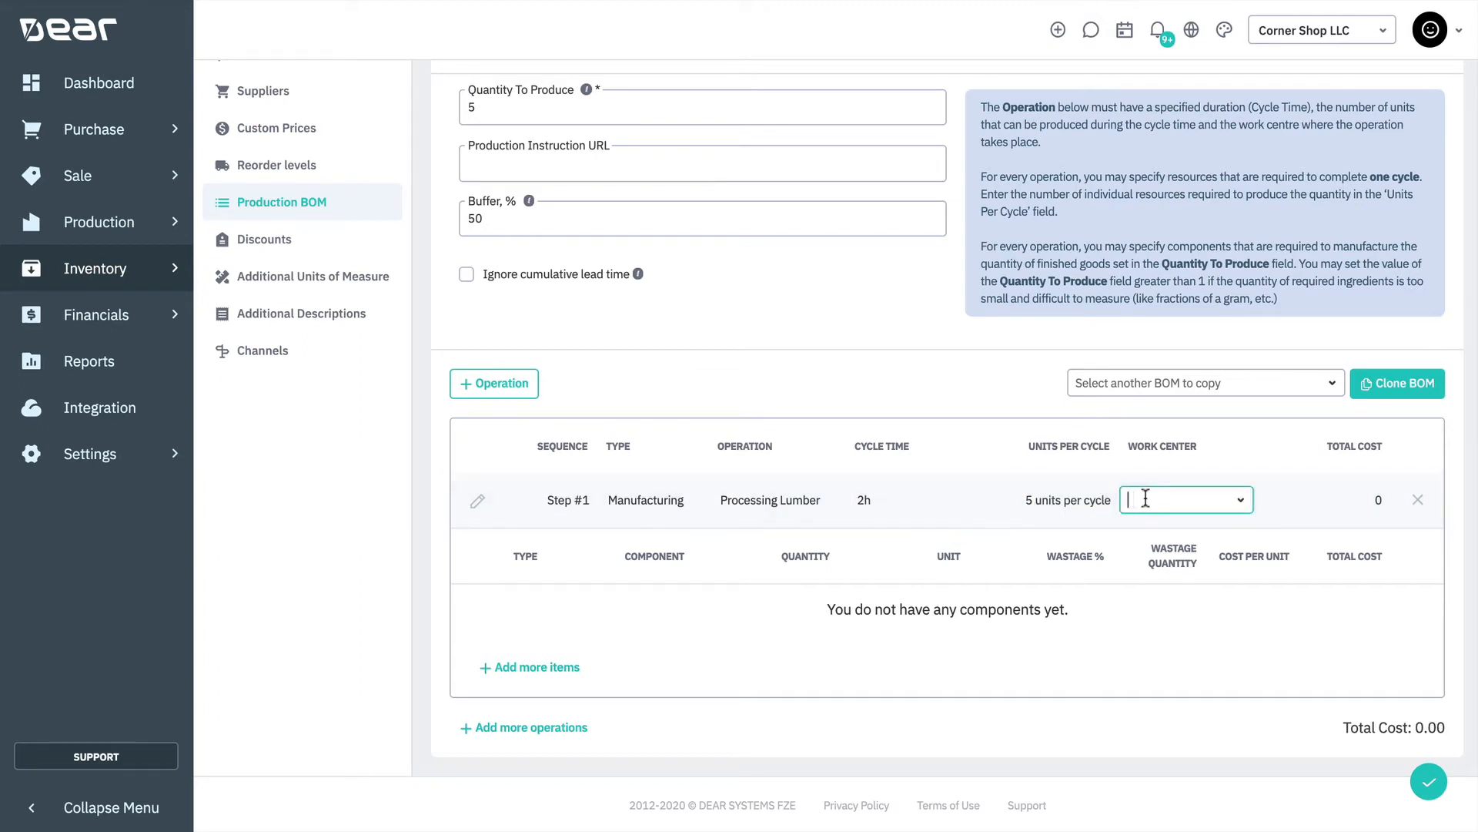
{"action": "left_click", "coordinate": [1240, 503]}
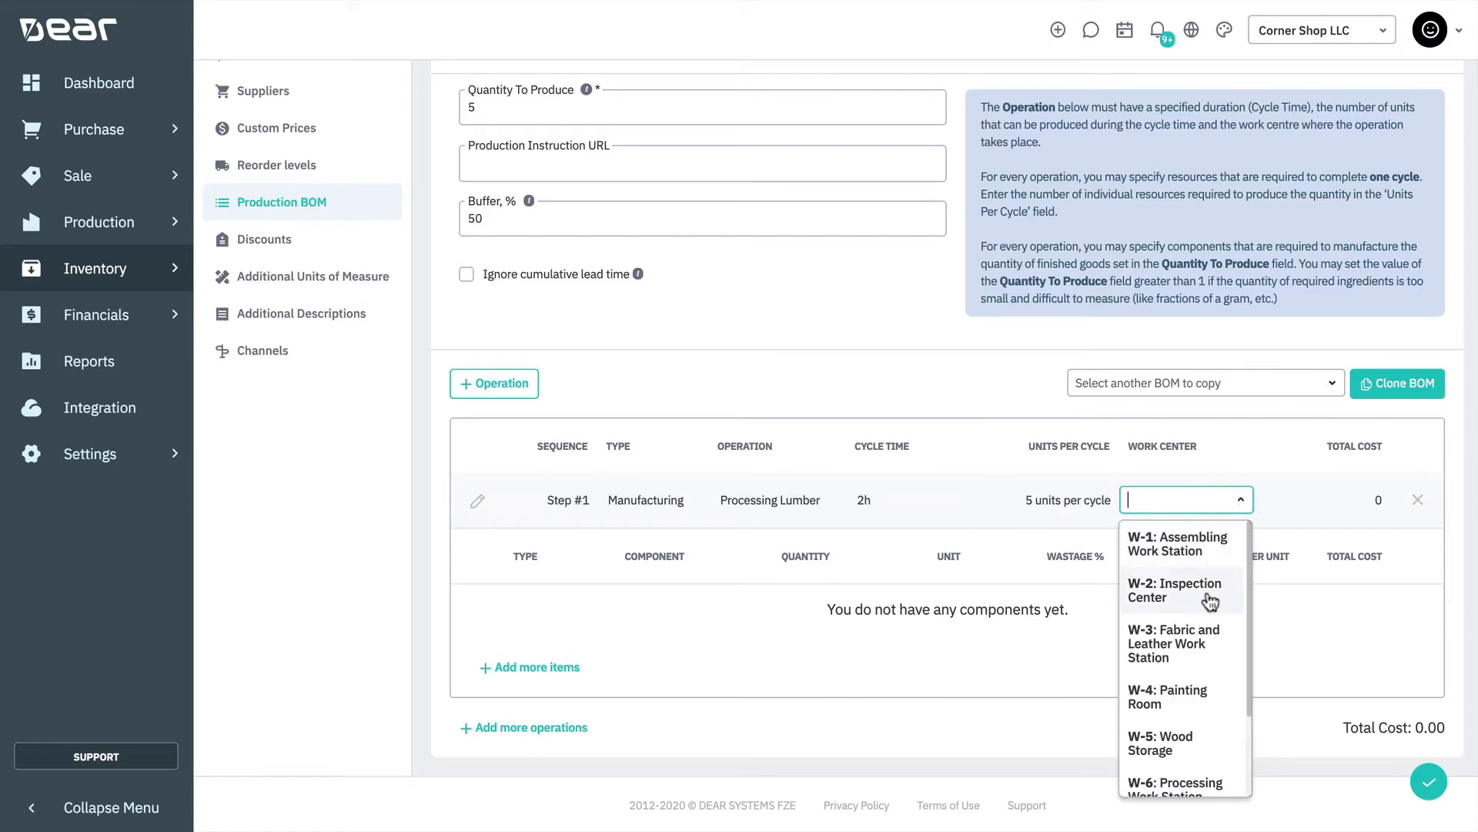
{"action": "scroll", "coordinate": [1207, 609], "scroll_direction": "down", "scroll_amount": 2}
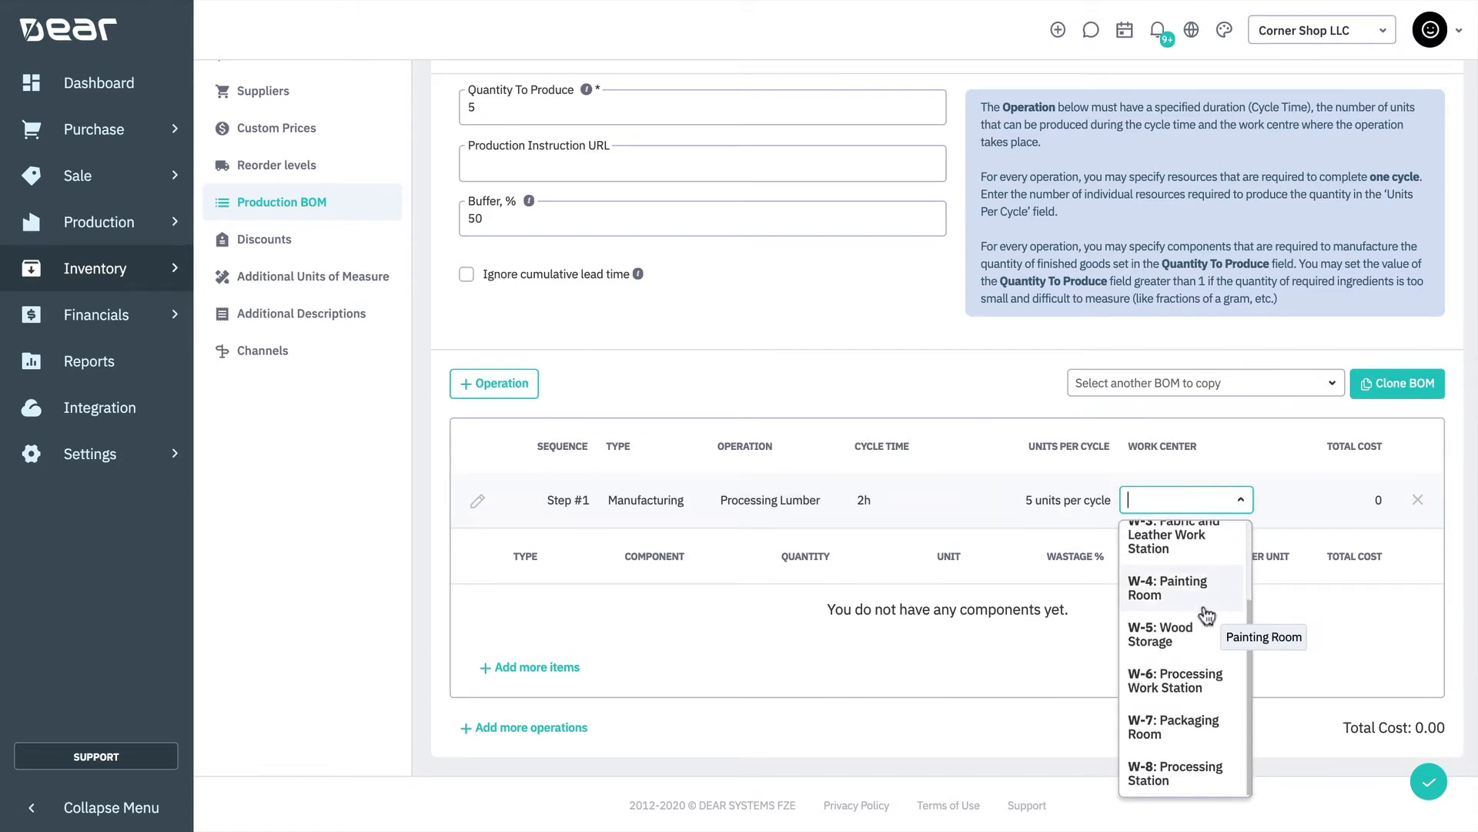
{"action": "left_click", "coordinate": [1190, 682]}
{"action": "left_click", "coordinate": [889, 368]}
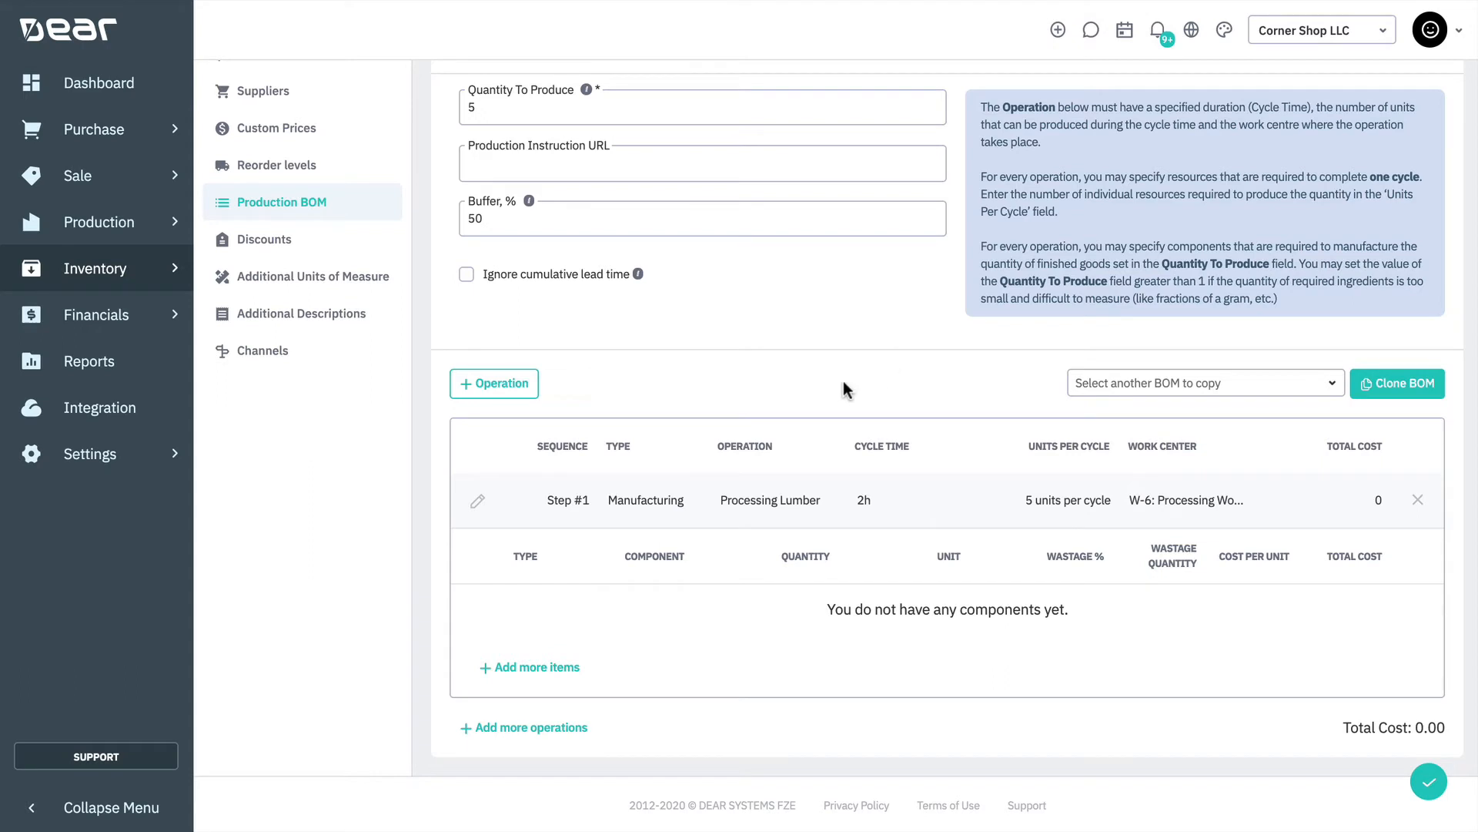
Add the component SK-00003: Lumber Maple to the Processing Lumber operation with a quantity of 5
{"action": "left_click", "coordinate": [493, 670]}
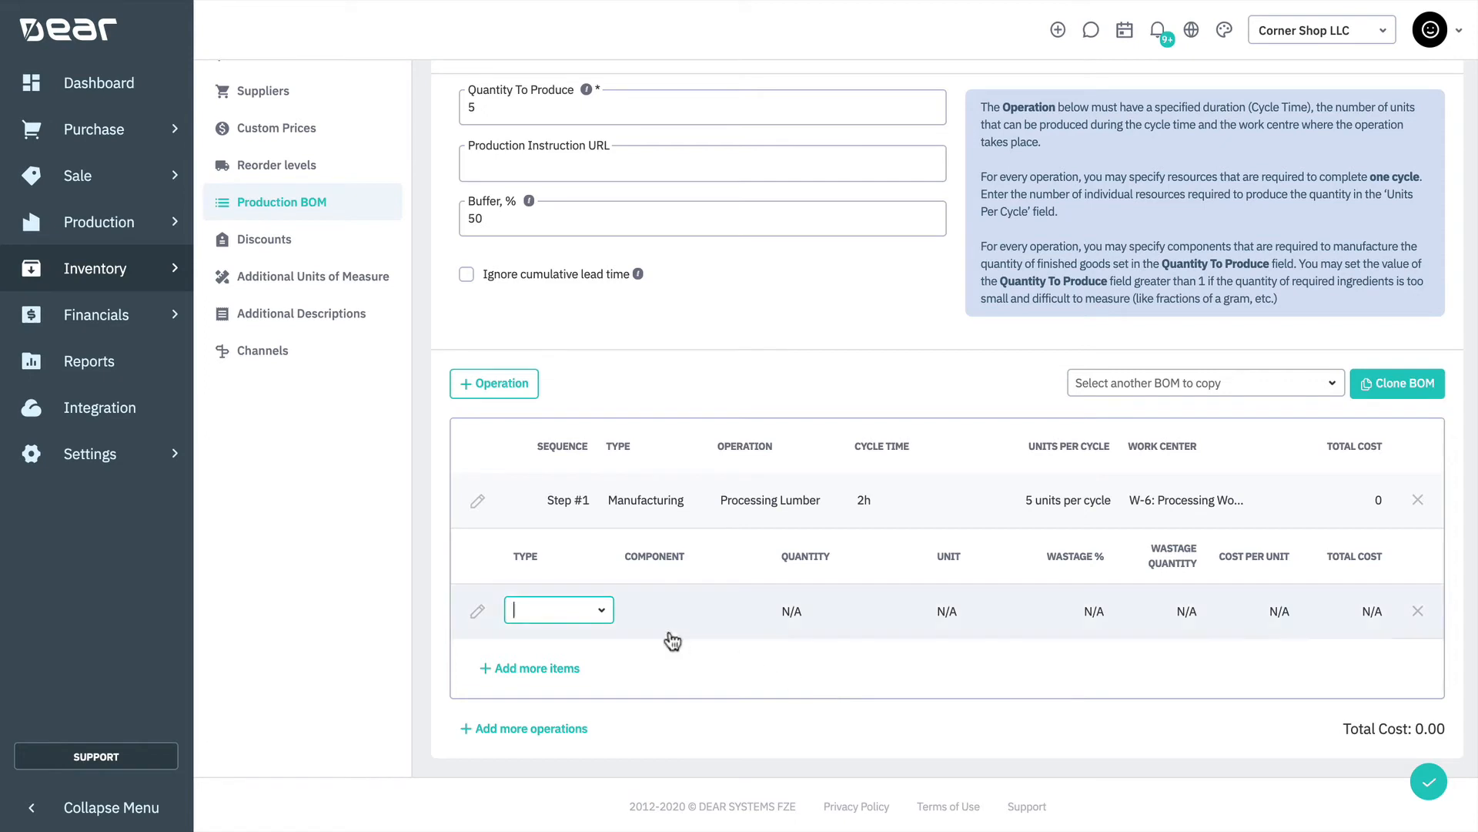
{"action": "left_click", "coordinate": [604, 612]}
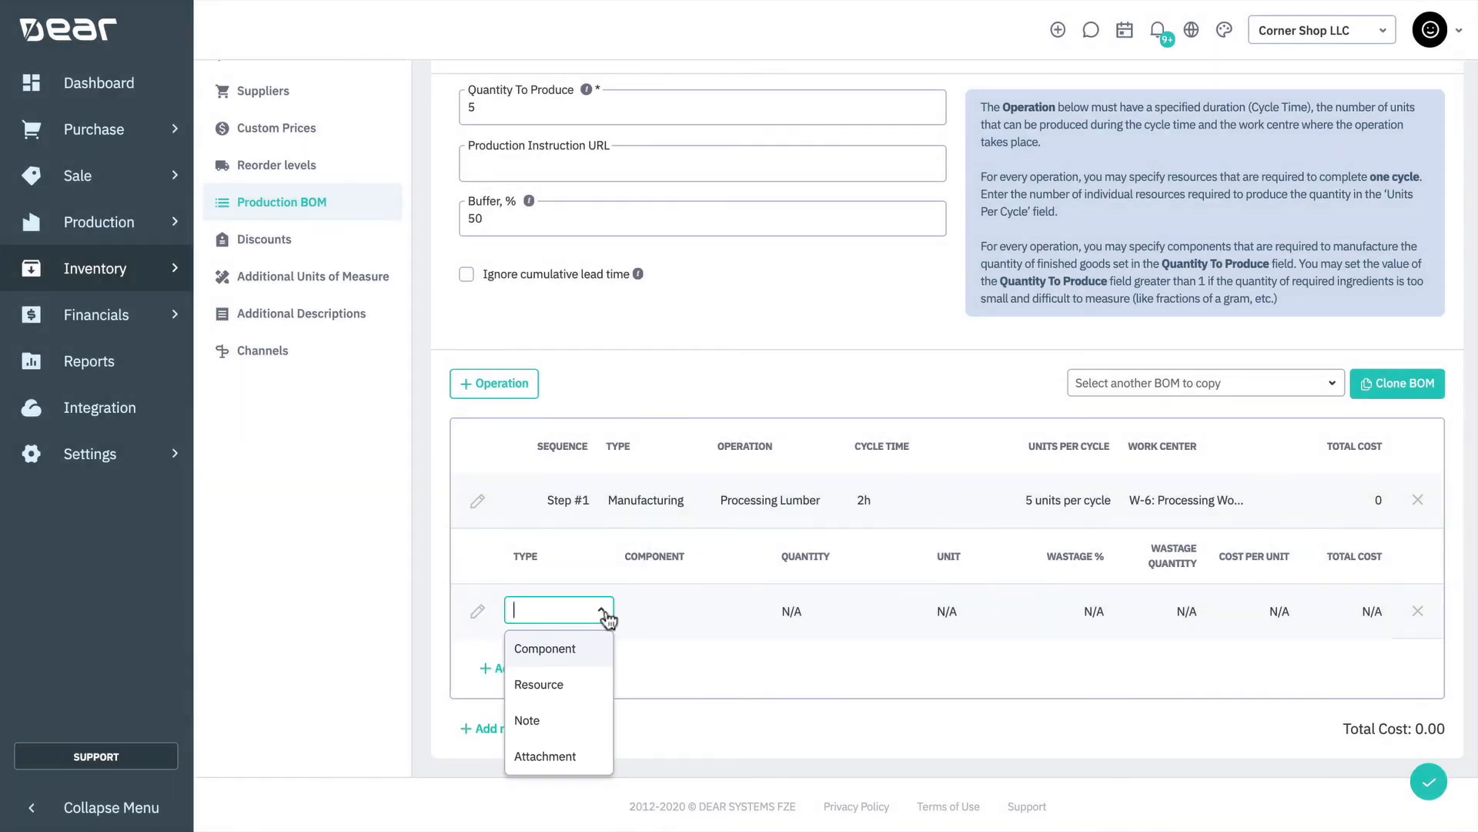
{"action": "left_click", "coordinate": [589, 648]}
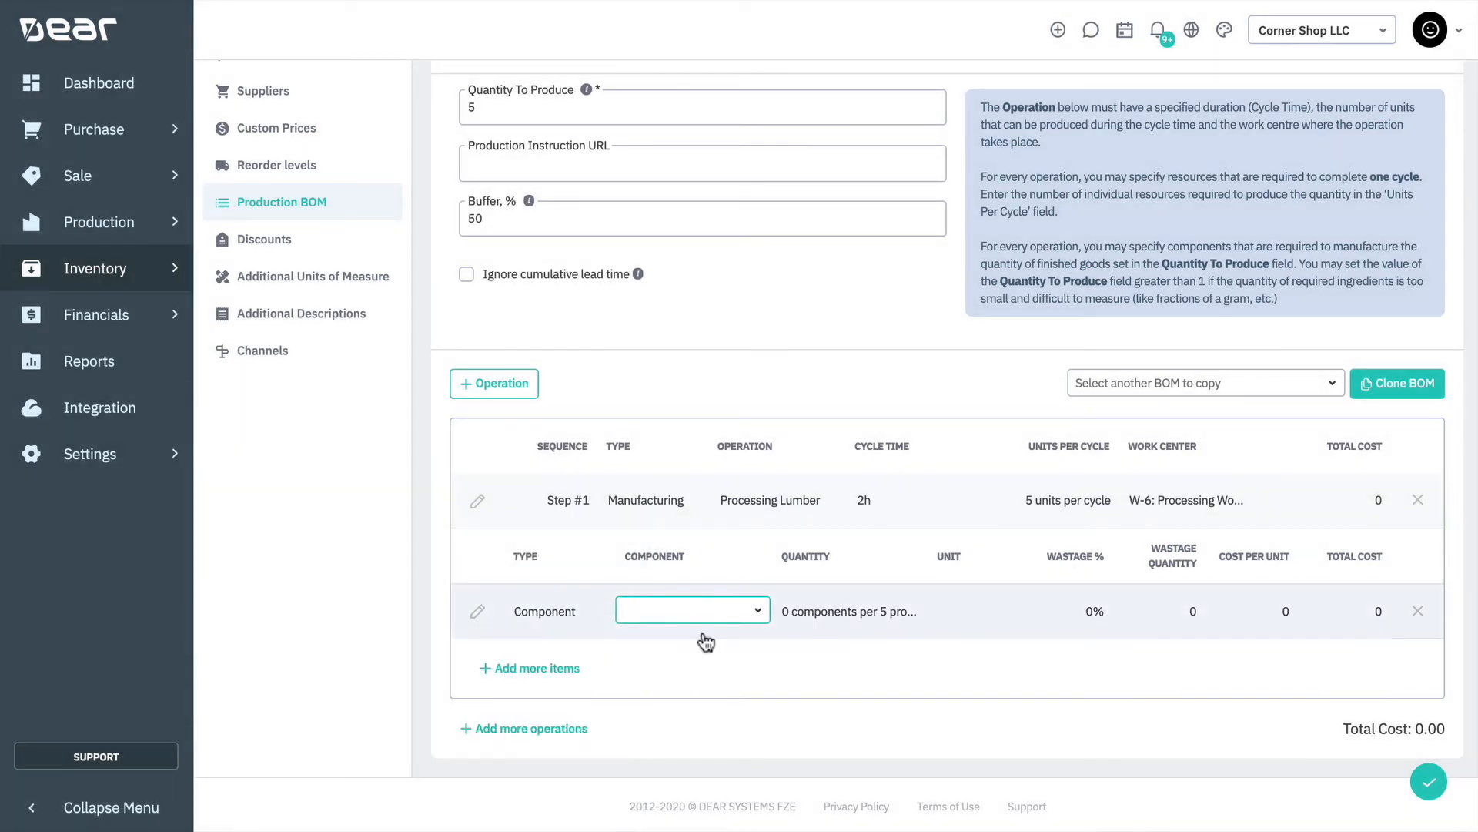
{"action": "type", "text": "SK-0003"}
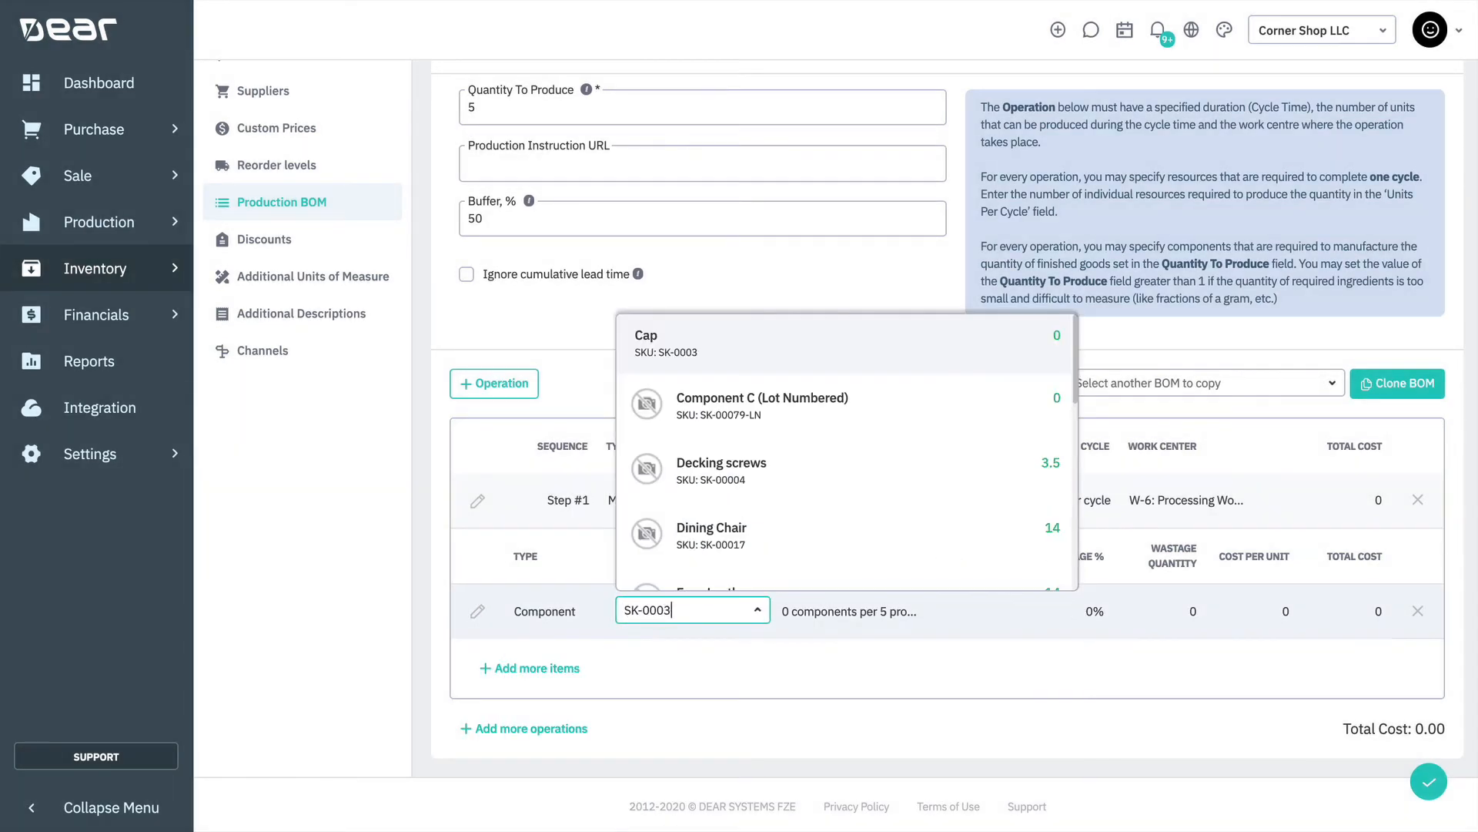
{"action": "key", "text": "BackSpace"}
{"action": "type", "text": "03"}
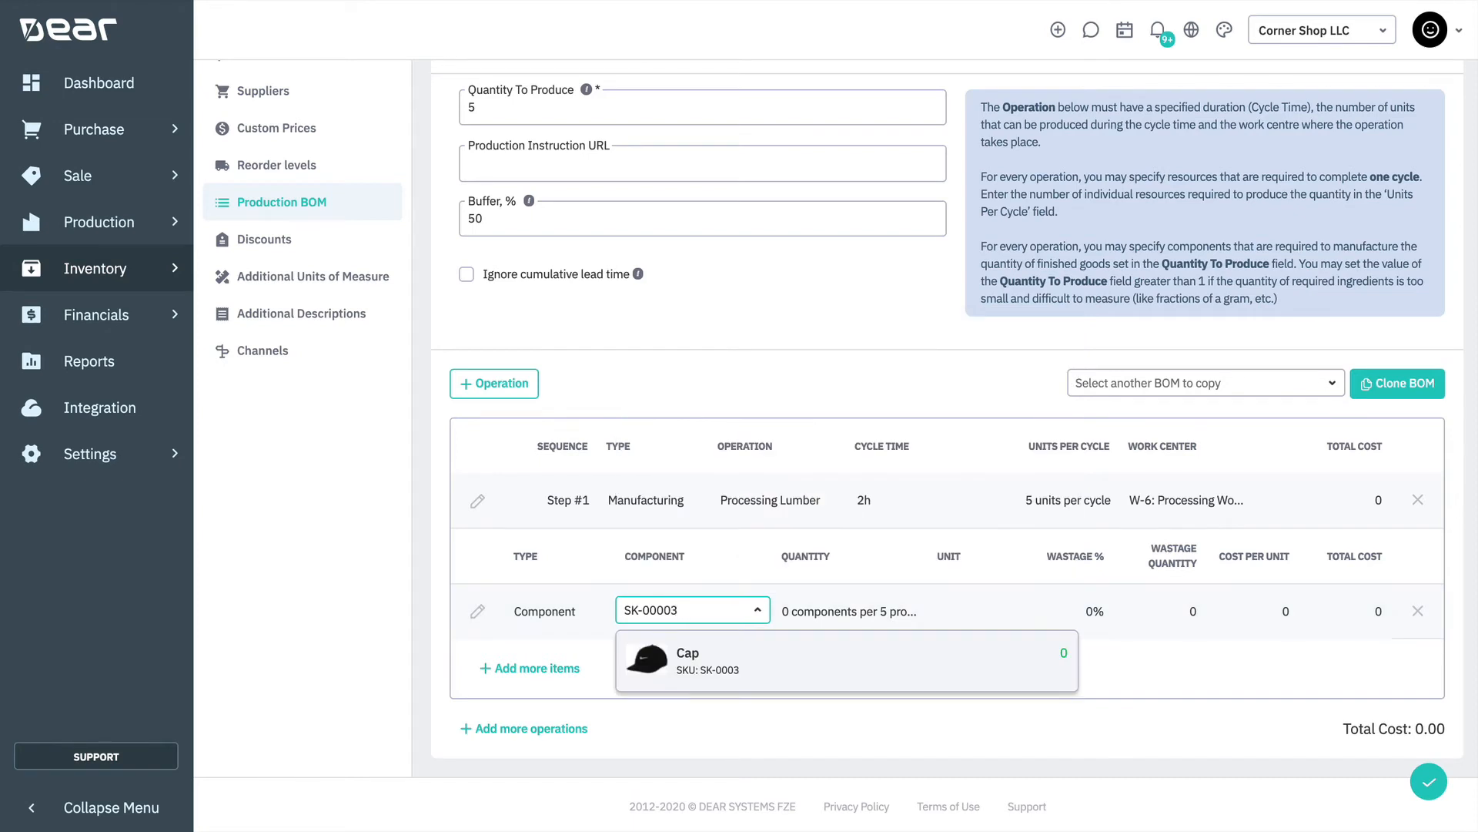
{"action": "left_click", "coordinate": [733, 678]}
{"action": "left_click", "coordinate": [806, 618]}
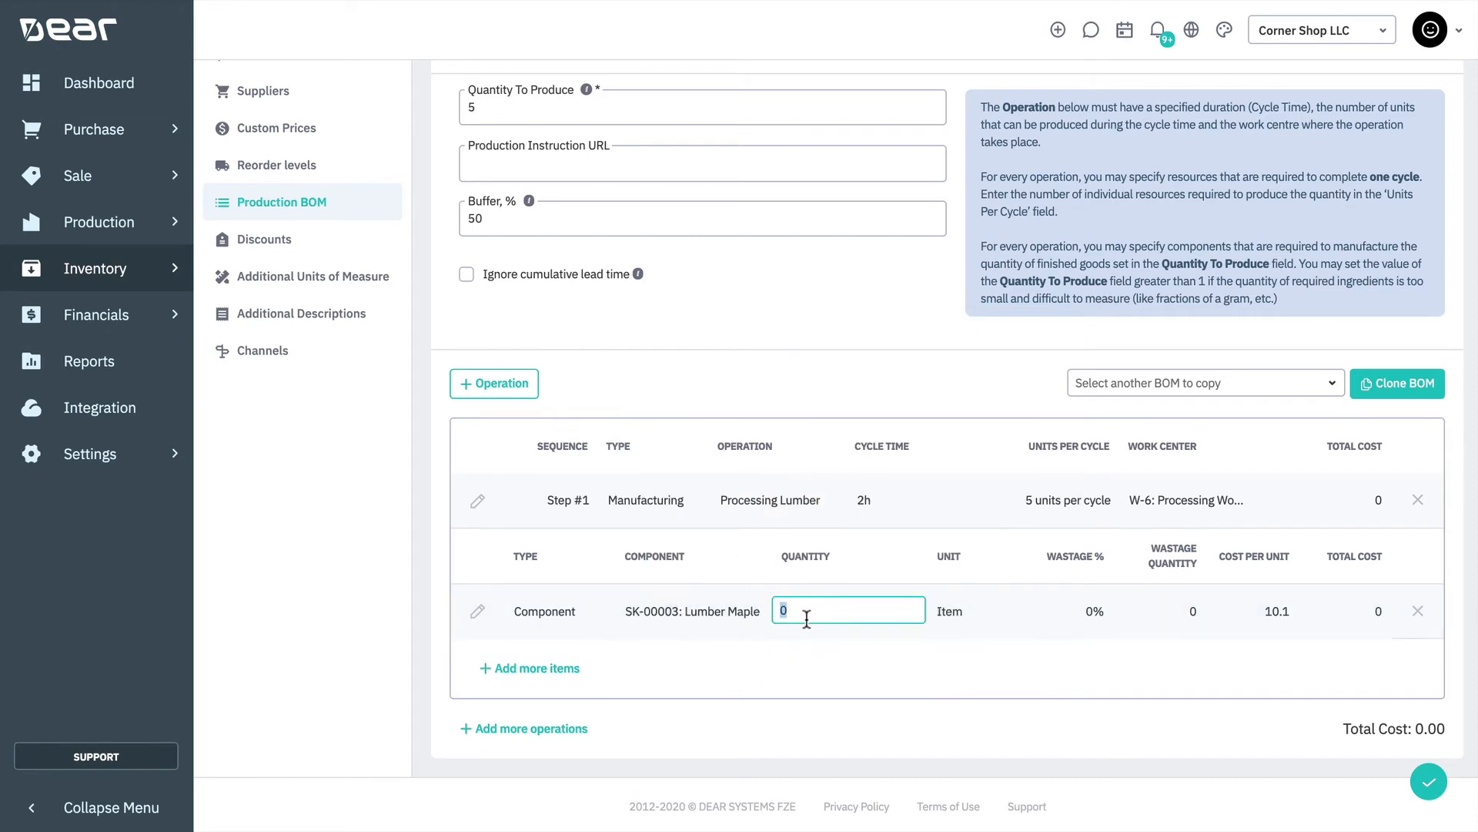
{"action": "type", "text": "5"}
{"action": "left_click", "coordinate": [916, 681]}
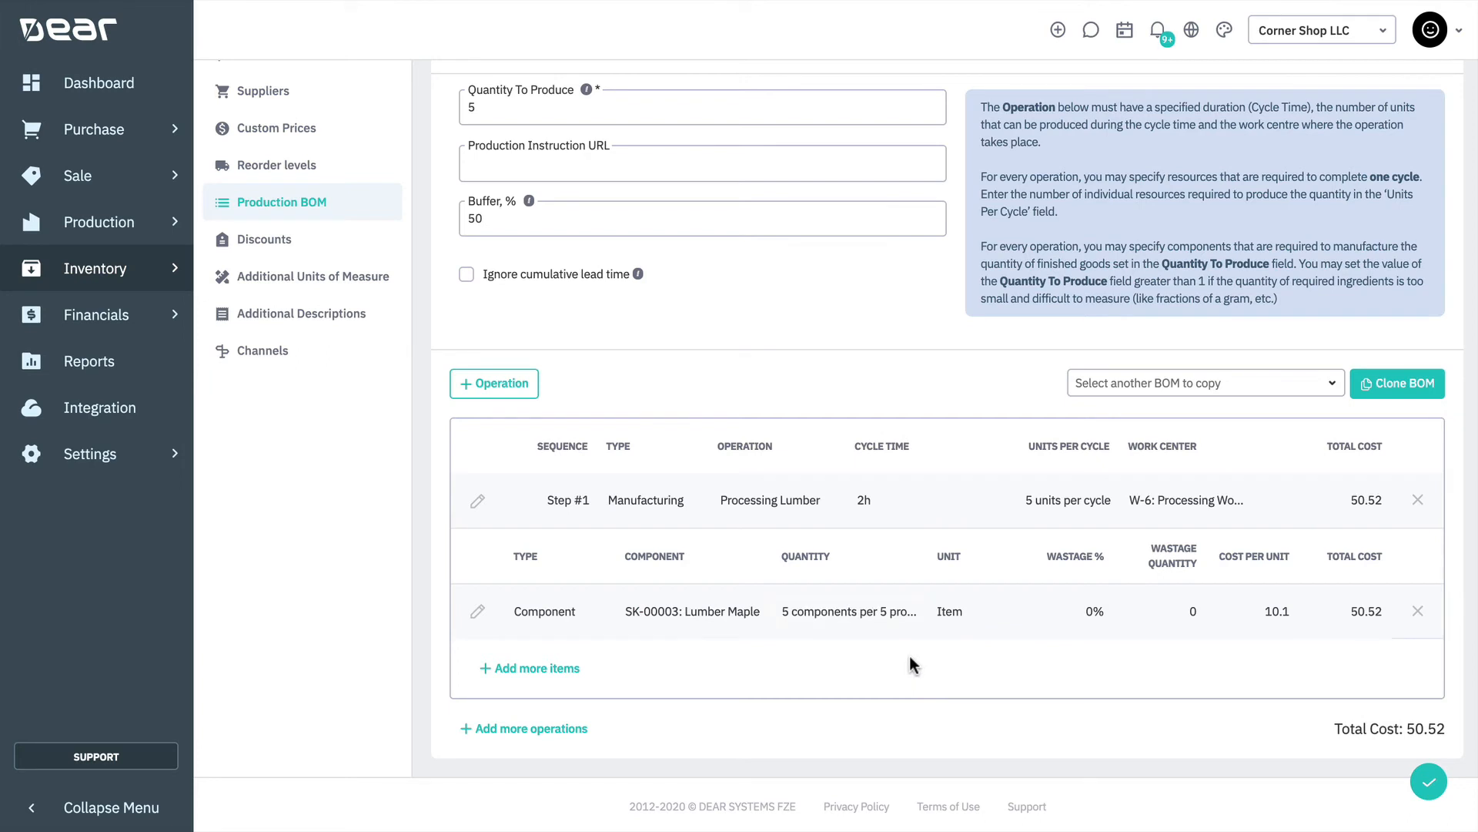
Add the resource R-1: Craftsman to the Processing Lumber operation with a quantity of 4 per cycle
{"action": "left_click", "coordinate": [562, 668]}
{"action": "left_click", "coordinate": [602, 667]}
{"action": "left_click", "coordinate": [602, 588]}
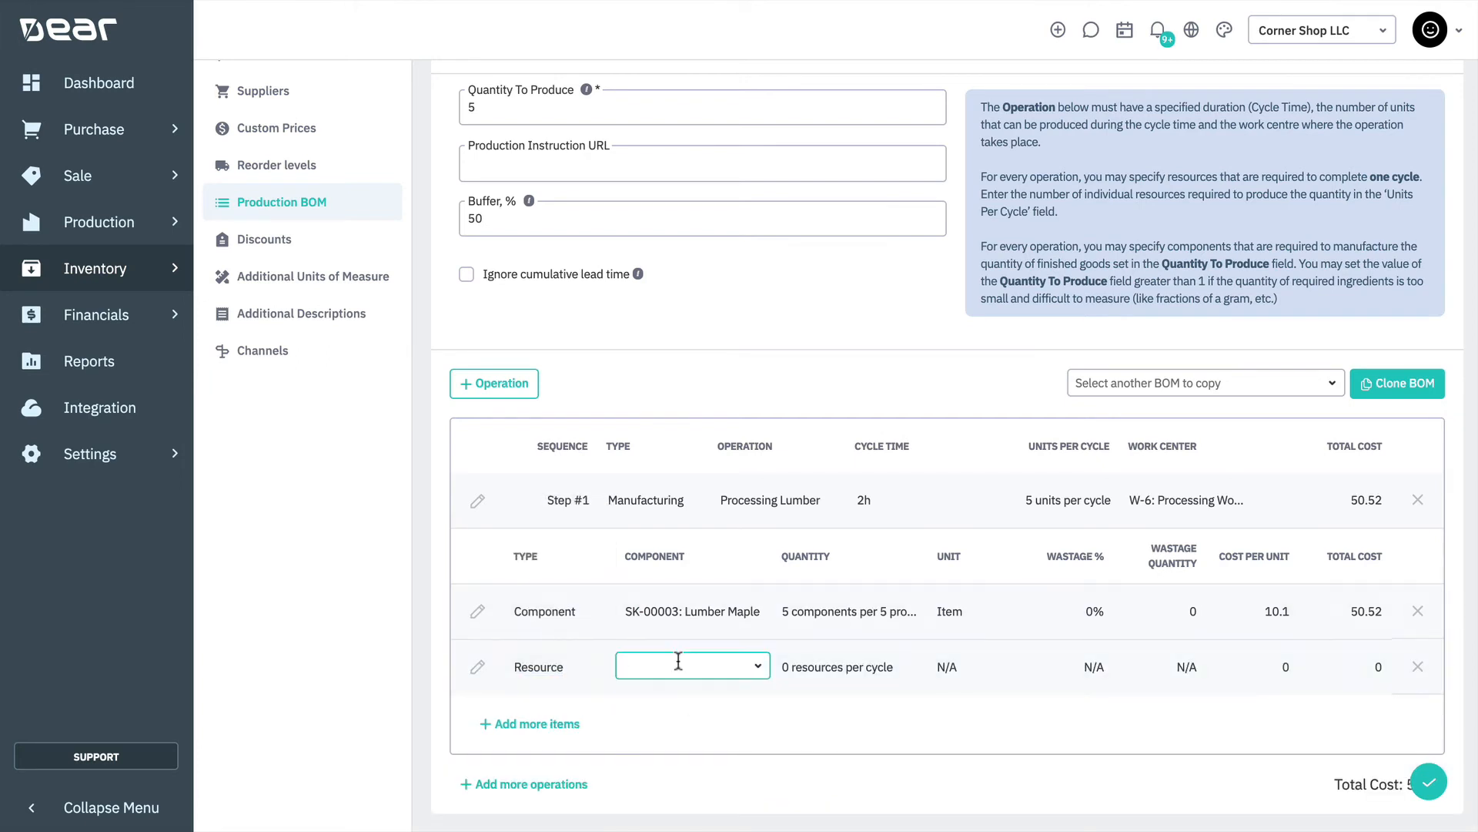
{"action": "type", "text": "R-1"}
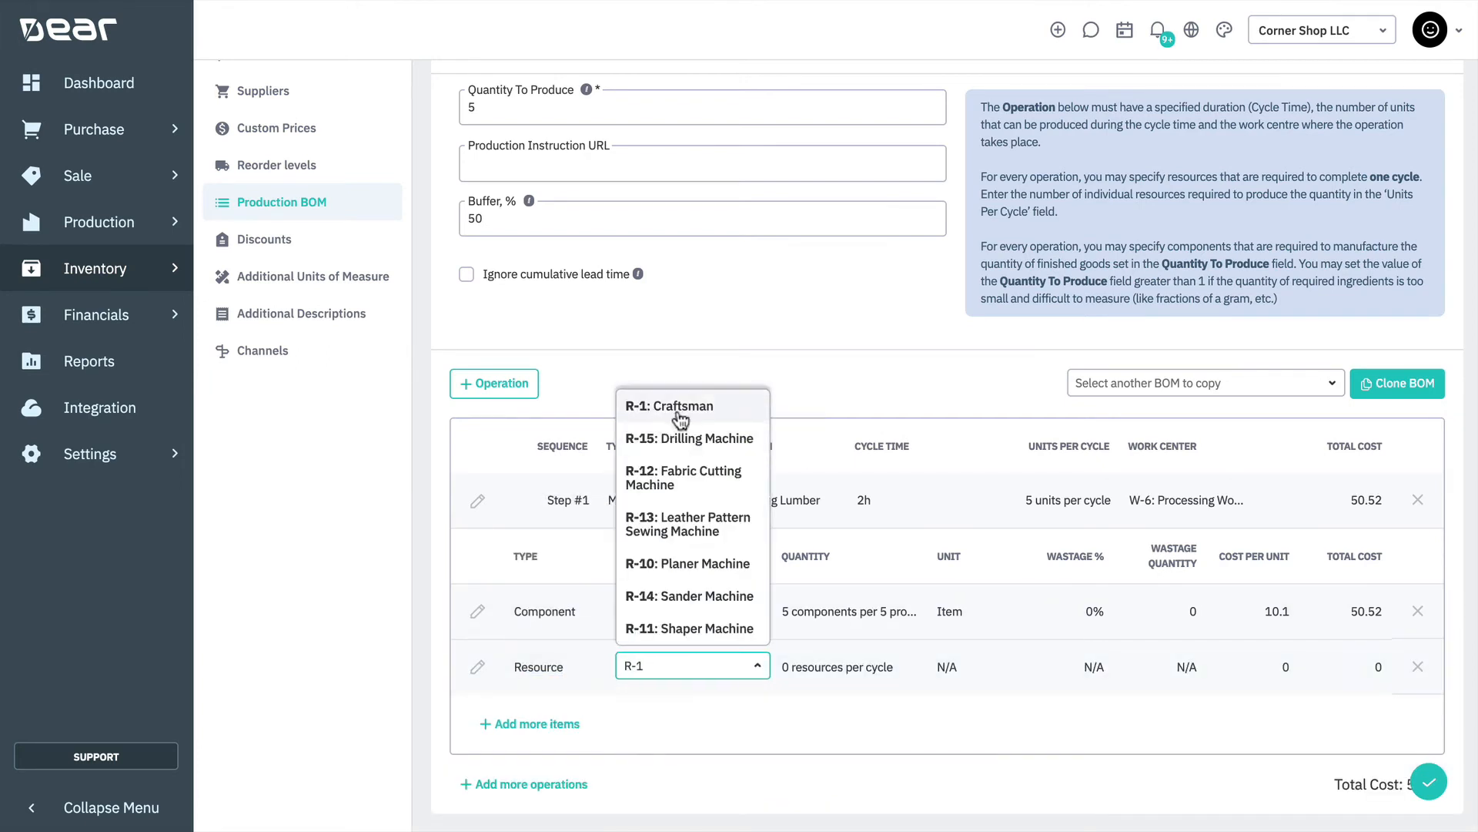
{"action": "left_click", "coordinate": [681, 418]}
{"action": "left_click", "coordinate": [791, 667]}
{"action": "type", "text": "4"}
{"action": "left_click", "coordinate": [808, 716]}
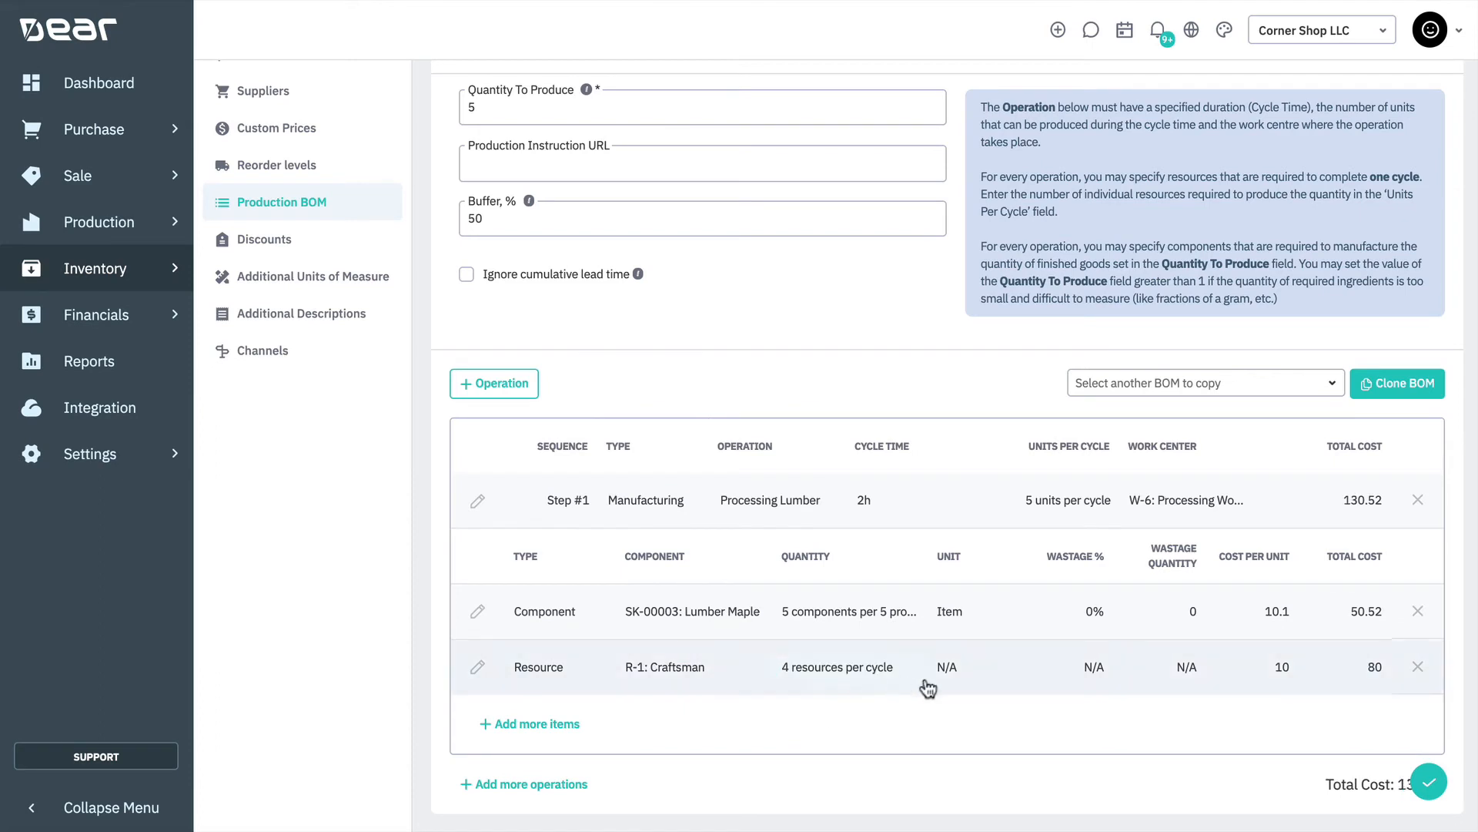
Add the resource R-11: Shaper Machine to the Processing Lumber operation with a quantity of 2 per cycle
{"action": "scroll", "coordinate": [591, 726], "scroll_direction": "down", "scroll_amount": 1}
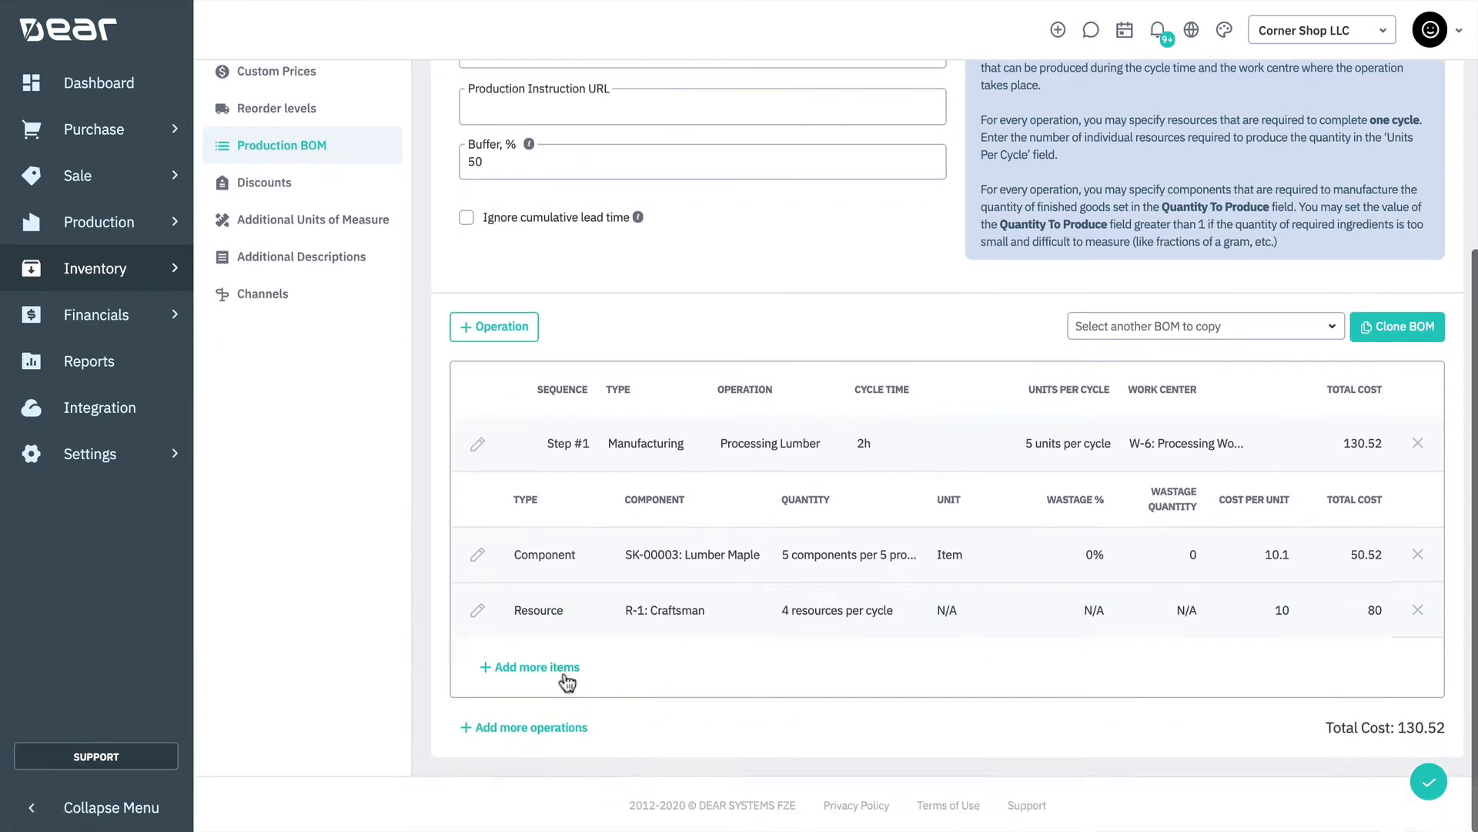
{"action": "left_click", "coordinate": [563, 675]}
{"action": "type", "text": "r-11"}
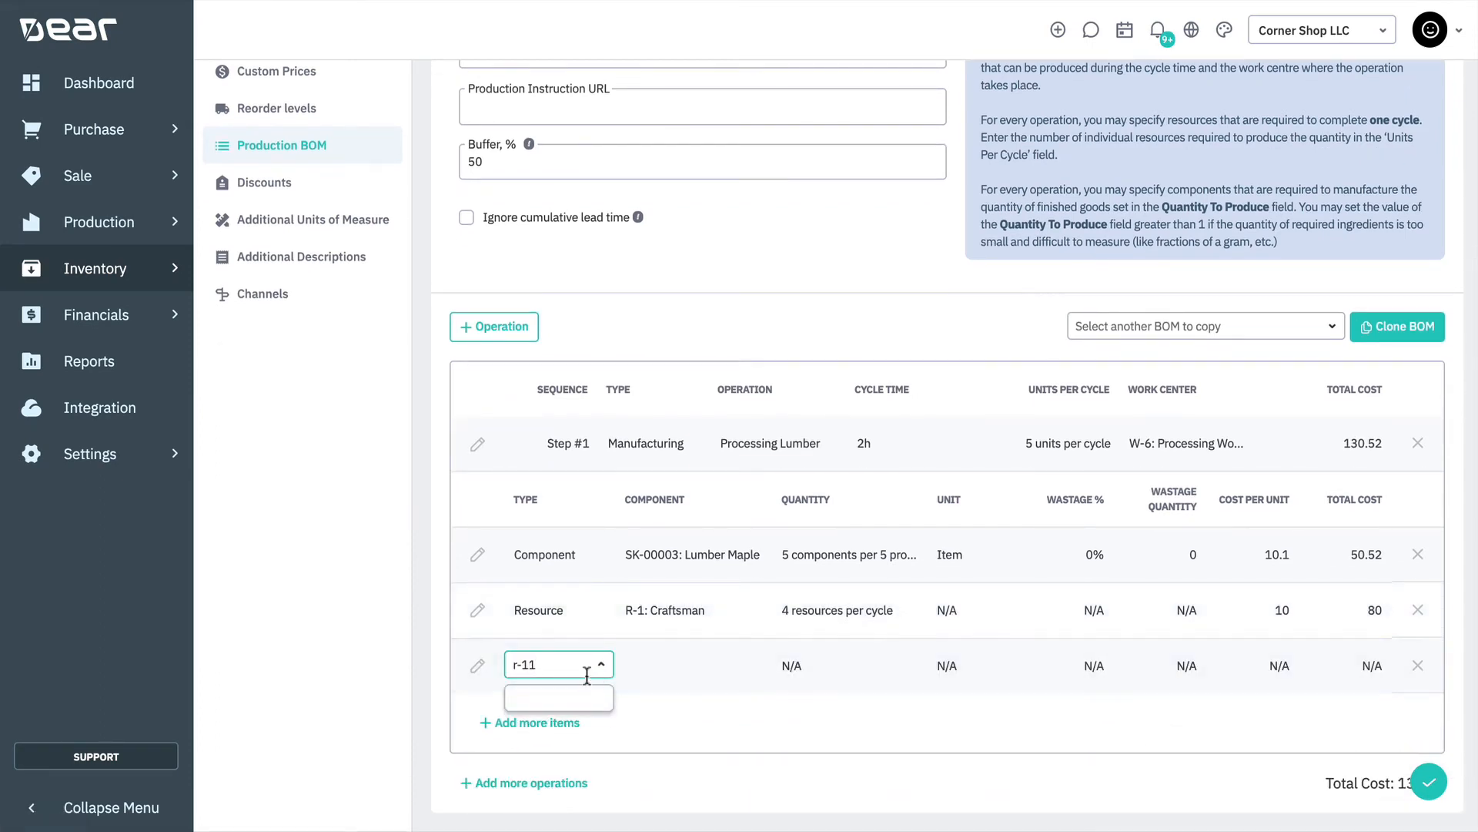
{"action": "key", "text": "BackSpace"}
{"action": "key", "text": "BackSpace"}
{"action": "key", "text": "BackSpace"}
{"action": "left_click", "coordinate": [555, 703]}
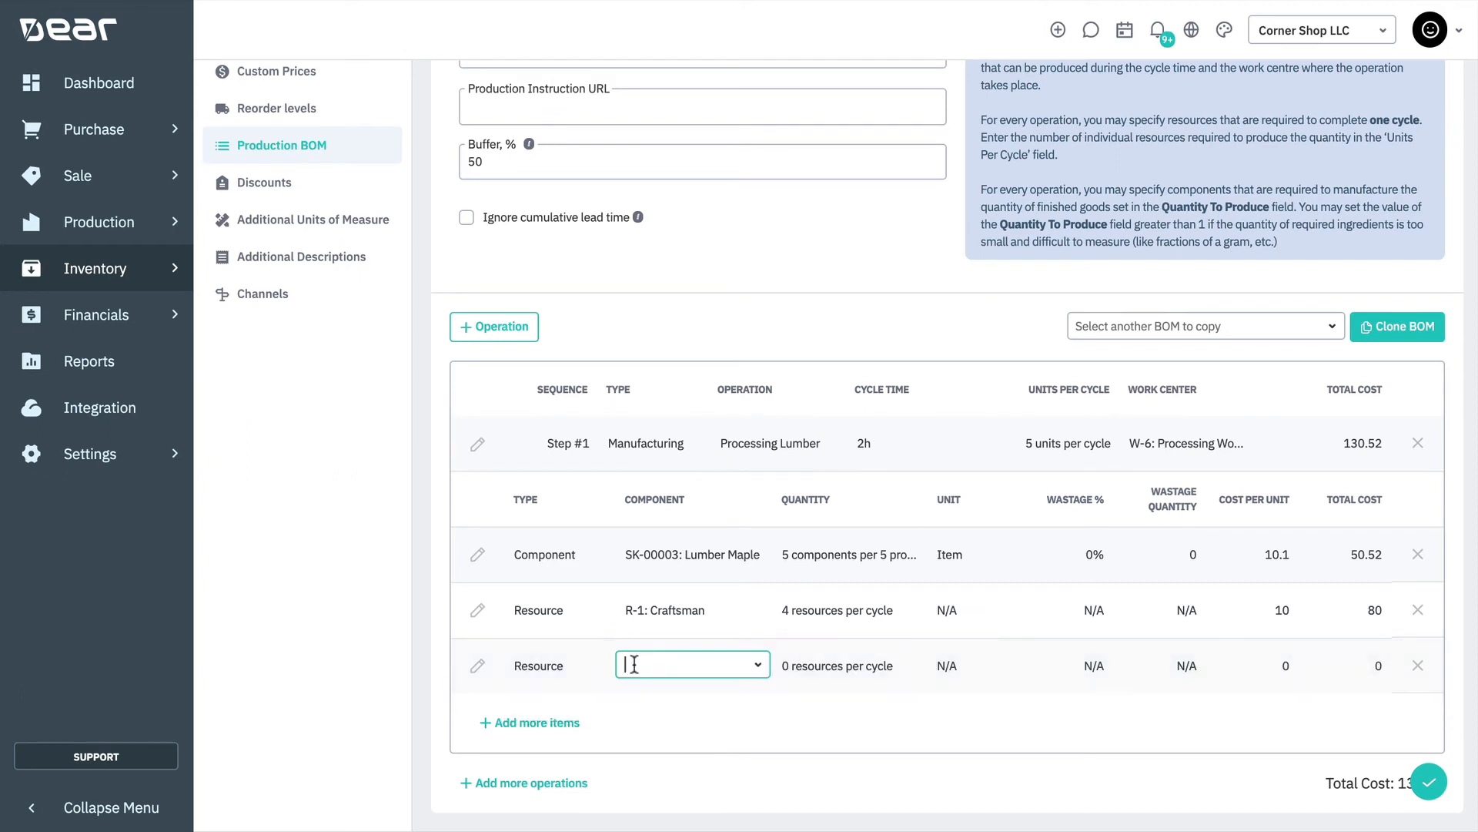
{"action": "type", "text": "R-11"}
{"action": "left_click", "coordinate": [716, 702]}
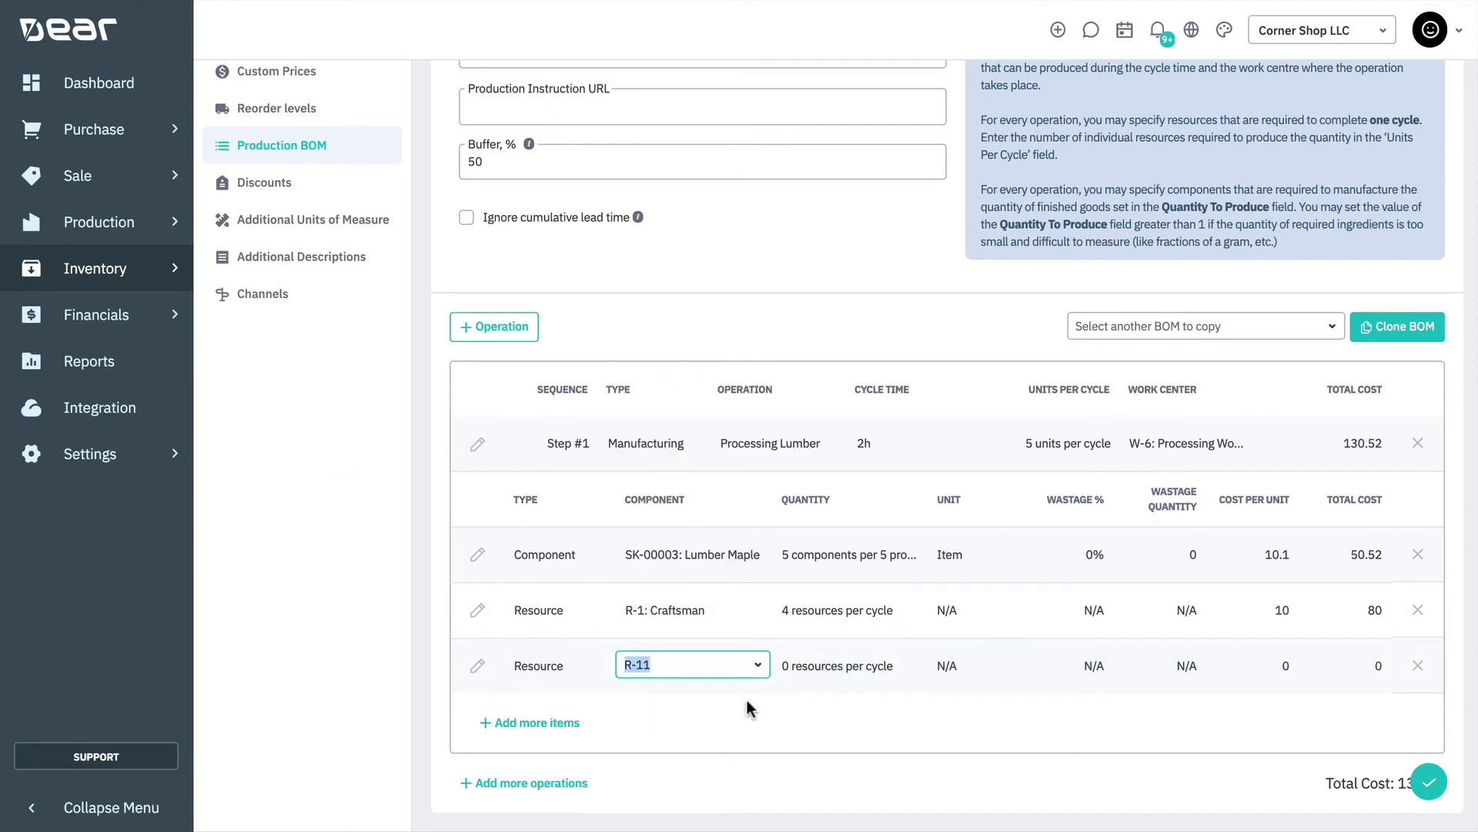
{"action": "left_click", "coordinate": [795, 668]}
{"action": "type", "text": "2"}
{"action": "left_click", "coordinate": [776, 728]}
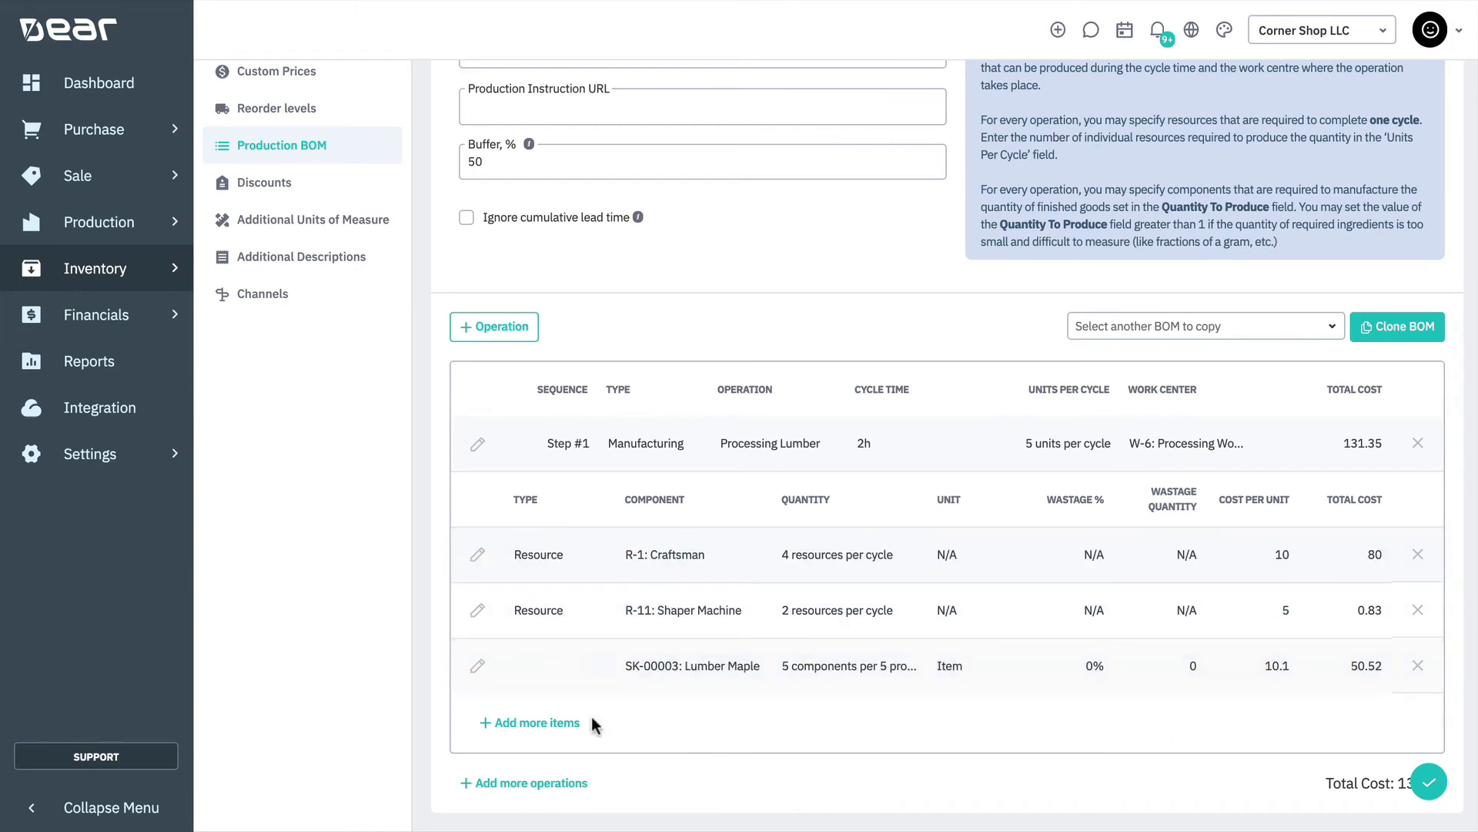
Add a second manufacturing operation named Cutting the Fabric to the production BOM
{"action": "scroll", "coordinate": [597, 724], "scroll_direction": "down", "scroll_amount": 1}
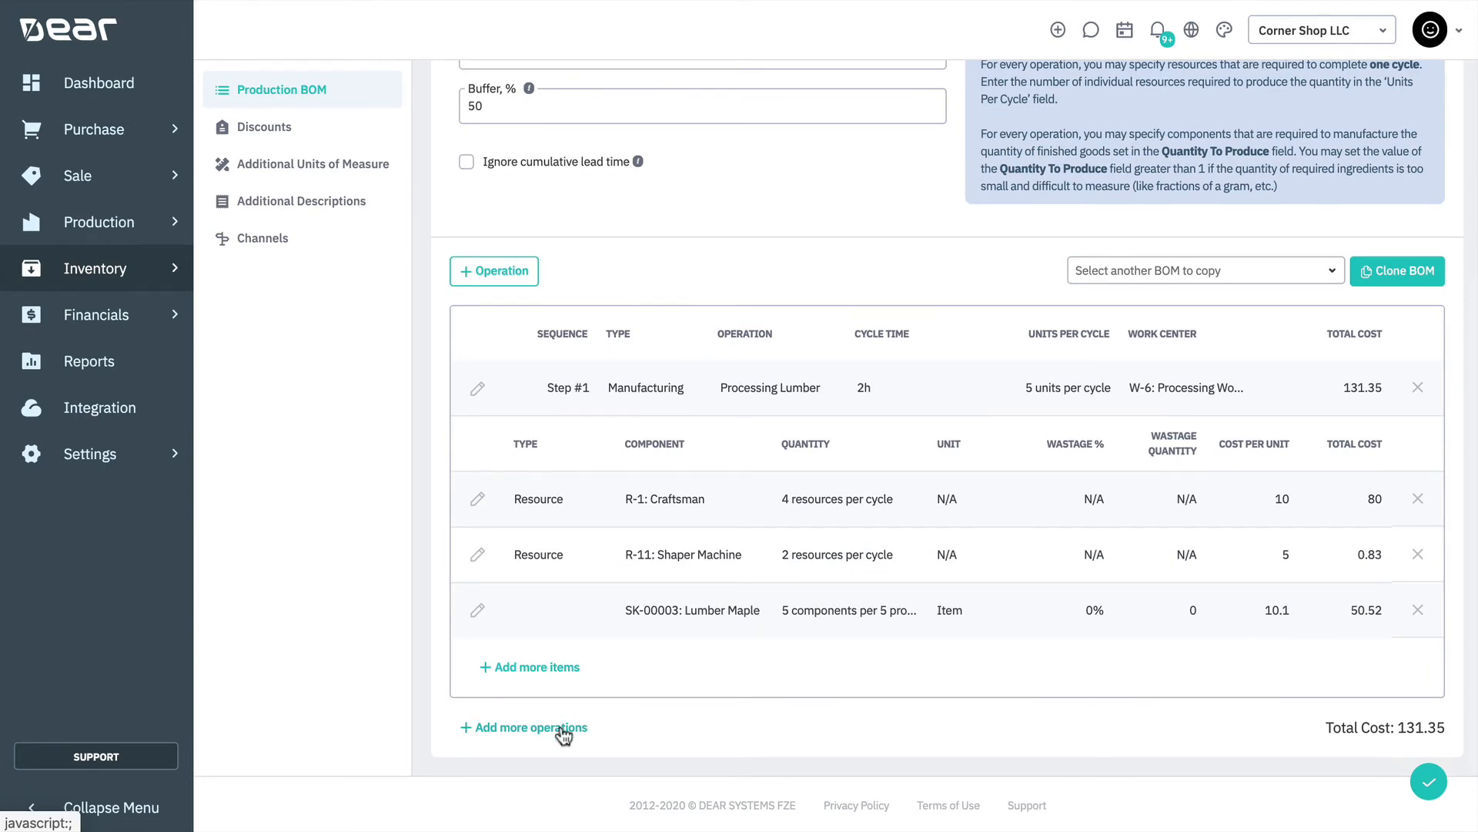
{"action": "left_click", "coordinate": [562, 726]}
{"action": "scroll", "coordinate": [763, 611], "scroll_direction": "down", "scroll_amount": 2}
{"action": "left_click", "coordinate": [797, 606]}
{"action": "type", "text": "Cutting the Fabric"}
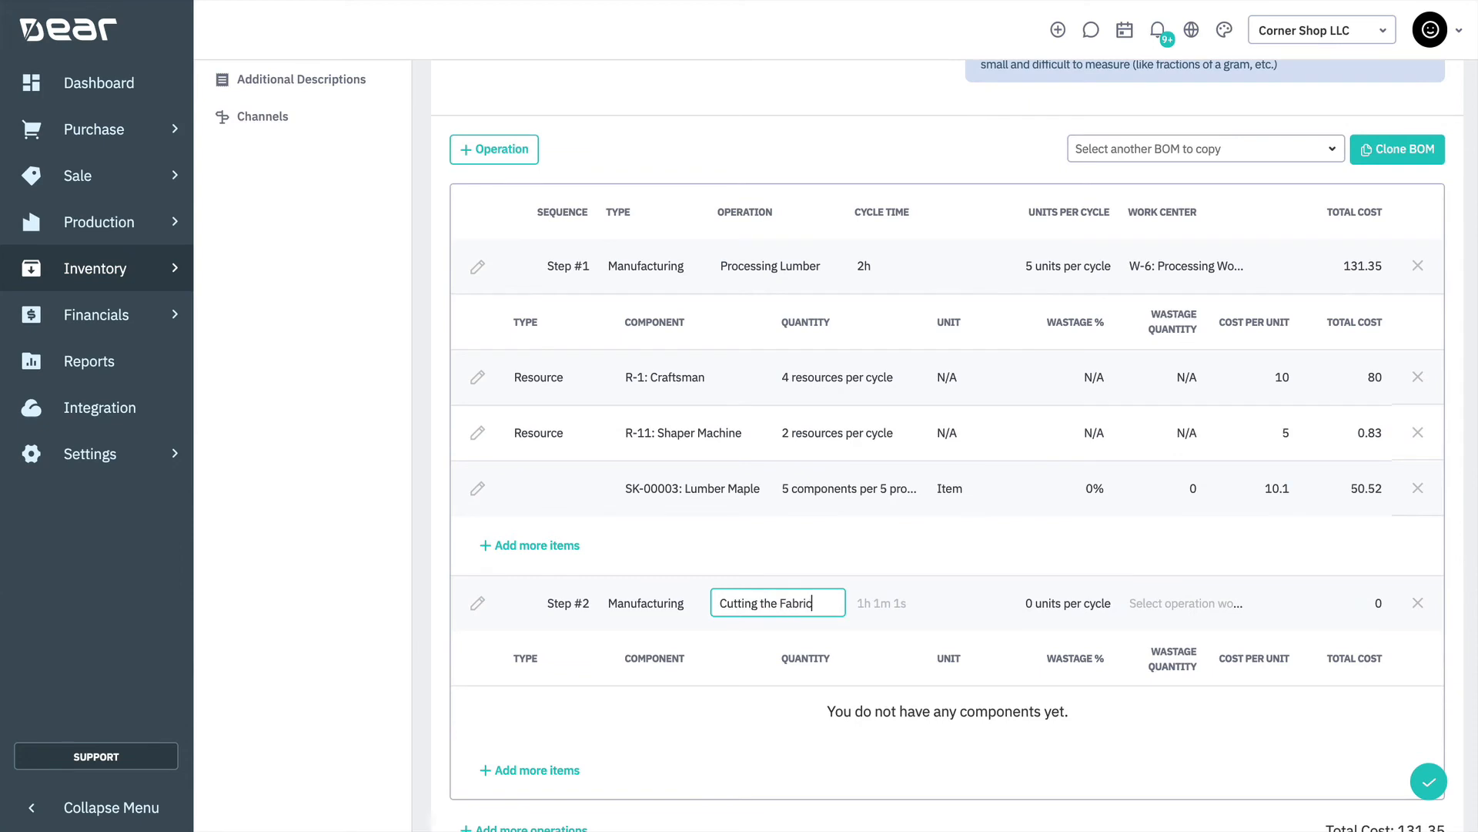
Give the Cutting the Fabric operation a cycle time of 1h, 5 units per cycle and the W-3 work center
{"action": "left_click", "coordinate": [904, 608]}
{"action": "type", "text": "1h"}
{"action": "key", "text": "Tab"}
{"action": "type", "text": "5"}
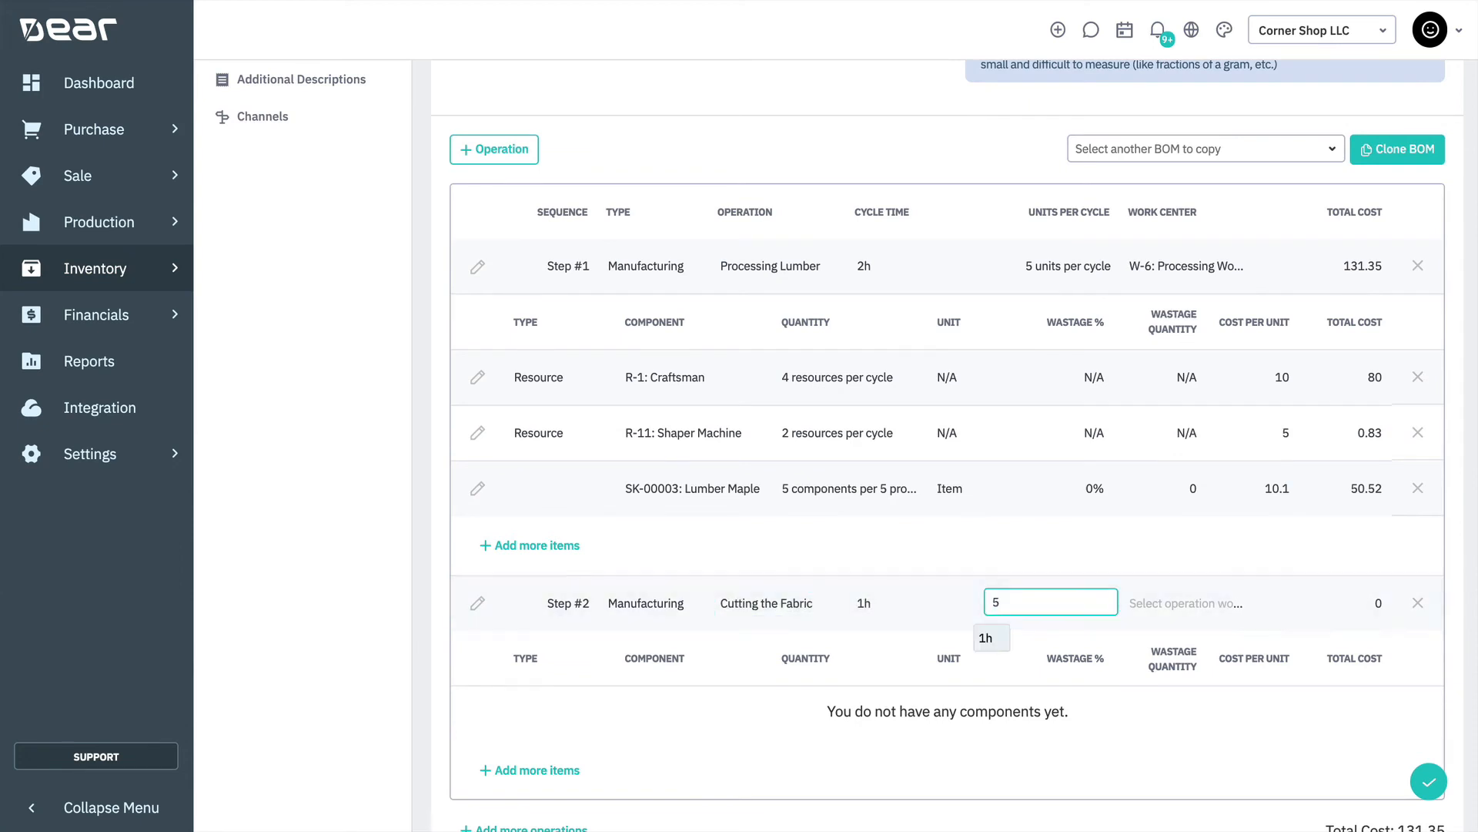
{"action": "key", "text": "Tab"}
{"action": "type", "text": "W-3"}
{"action": "key", "text": "Return"}
Add the component F4851: Fabric to the Cutting the Fabric operation with a quantity of 5
{"action": "left_click", "coordinate": [527, 774]}
{"action": "scroll", "coordinate": [616, 731], "scroll_direction": "down", "scroll_amount": 1}
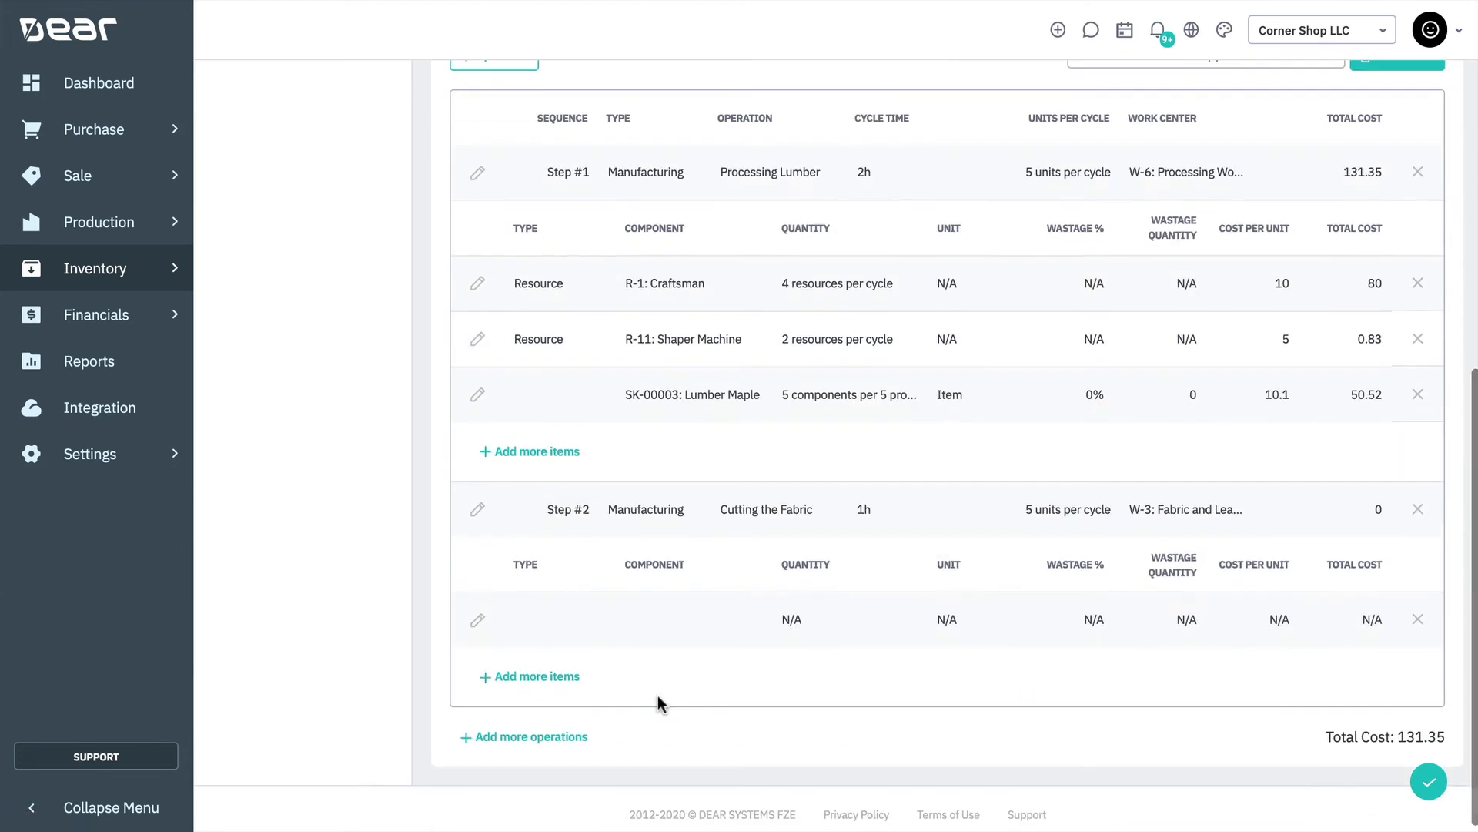
{"action": "left_click", "coordinate": [588, 618]}
{"action": "left_click", "coordinate": [579, 652]}
{"action": "left_click", "coordinate": [676, 618]}
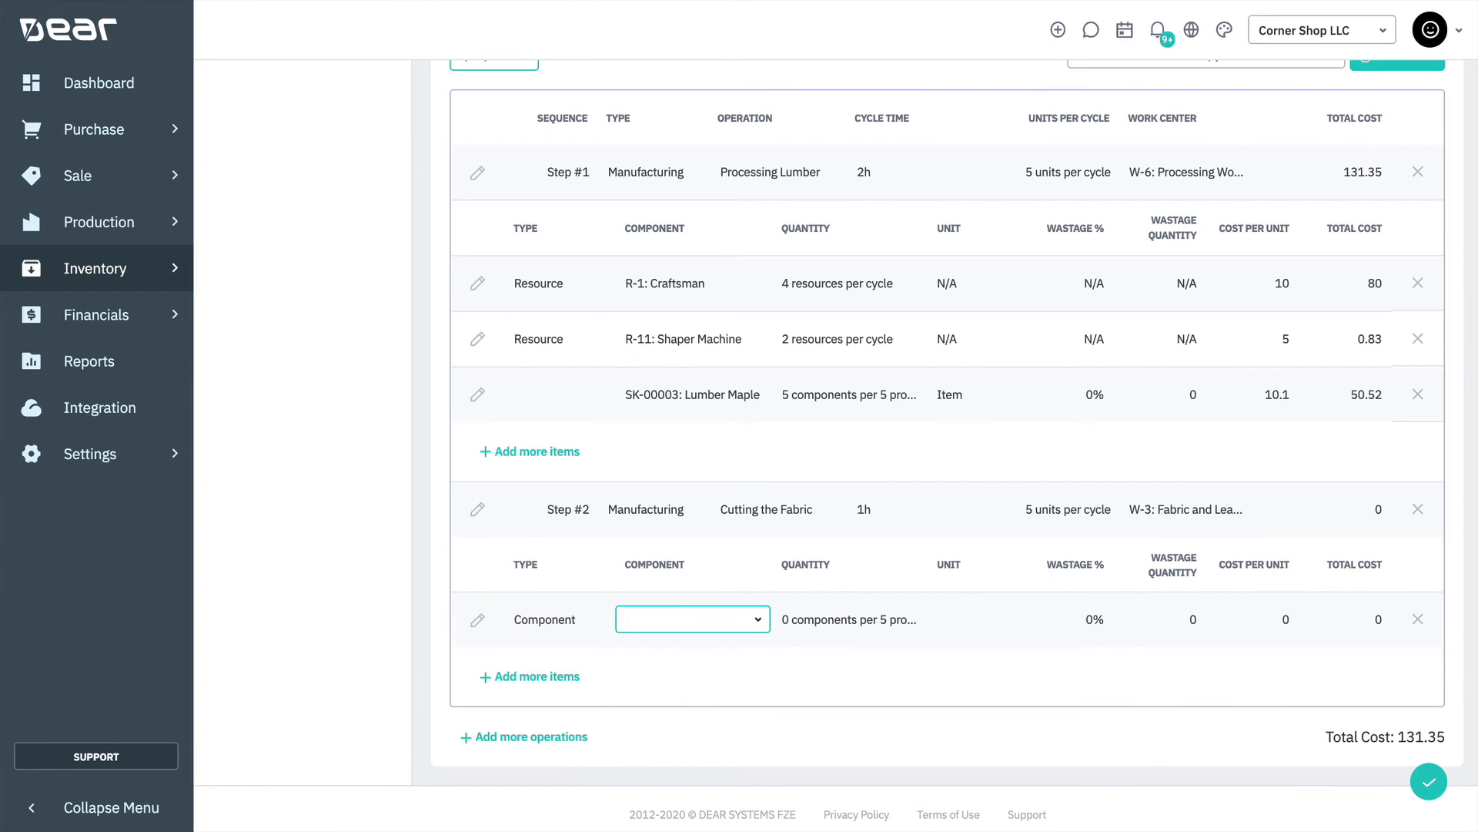
{"action": "type", "text": "F4851"}
{"action": "left_click", "coordinate": [730, 682]}
{"action": "key", "text": "Tab"}
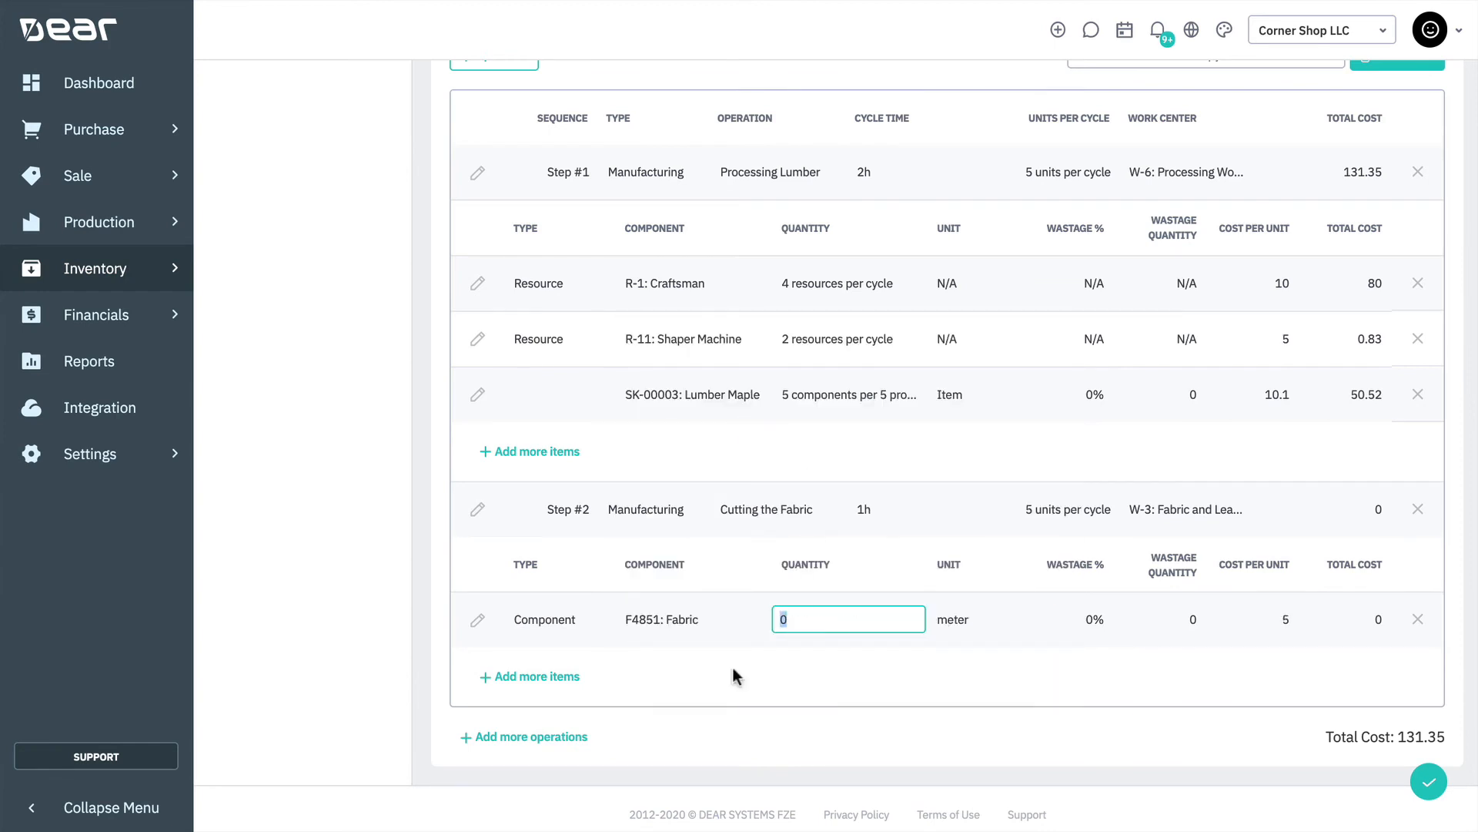
{"action": "type", "text": "5"}
{"action": "key", "text": "Tab"}
Set the wastage of the F4851: Fabric component to 5%
{"action": "left_click", "coordinate": [354, 622]}
{"action": "left_click", "coordinate": [1090, 619]}
{"action": "type", "text": "5"}
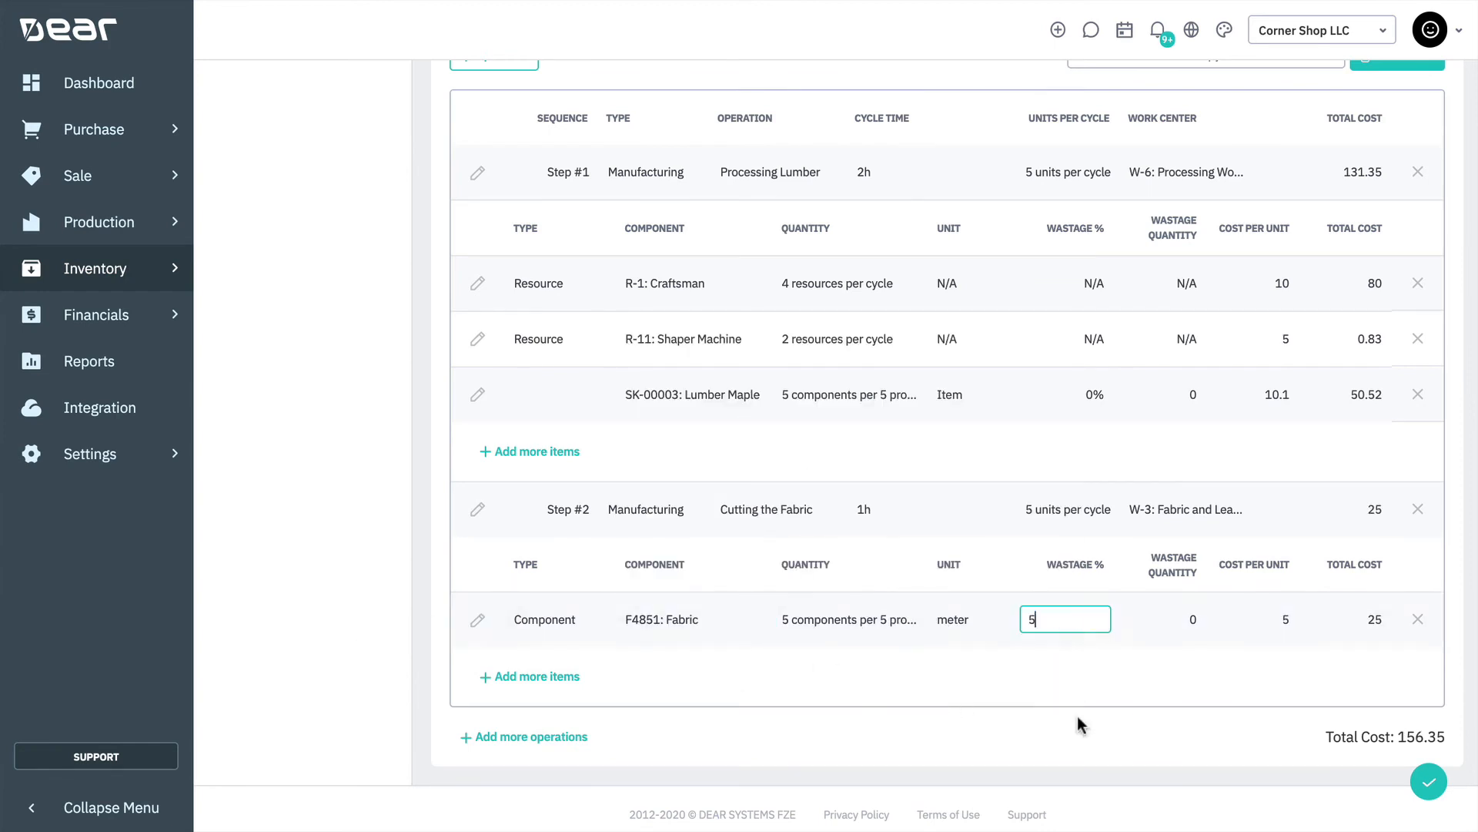
Add the resource R-4: Tailor to the Cutting the Fabric operation with a quantity of 2 per cycle
{"action": "left_click", "coordinate": [574, 676]}
{"action": "left_click", "coordinate": [586, 674]}
{"action": "left_click", "coordinate": [574, 574]}
{"action": "type", "text": "Tail"}
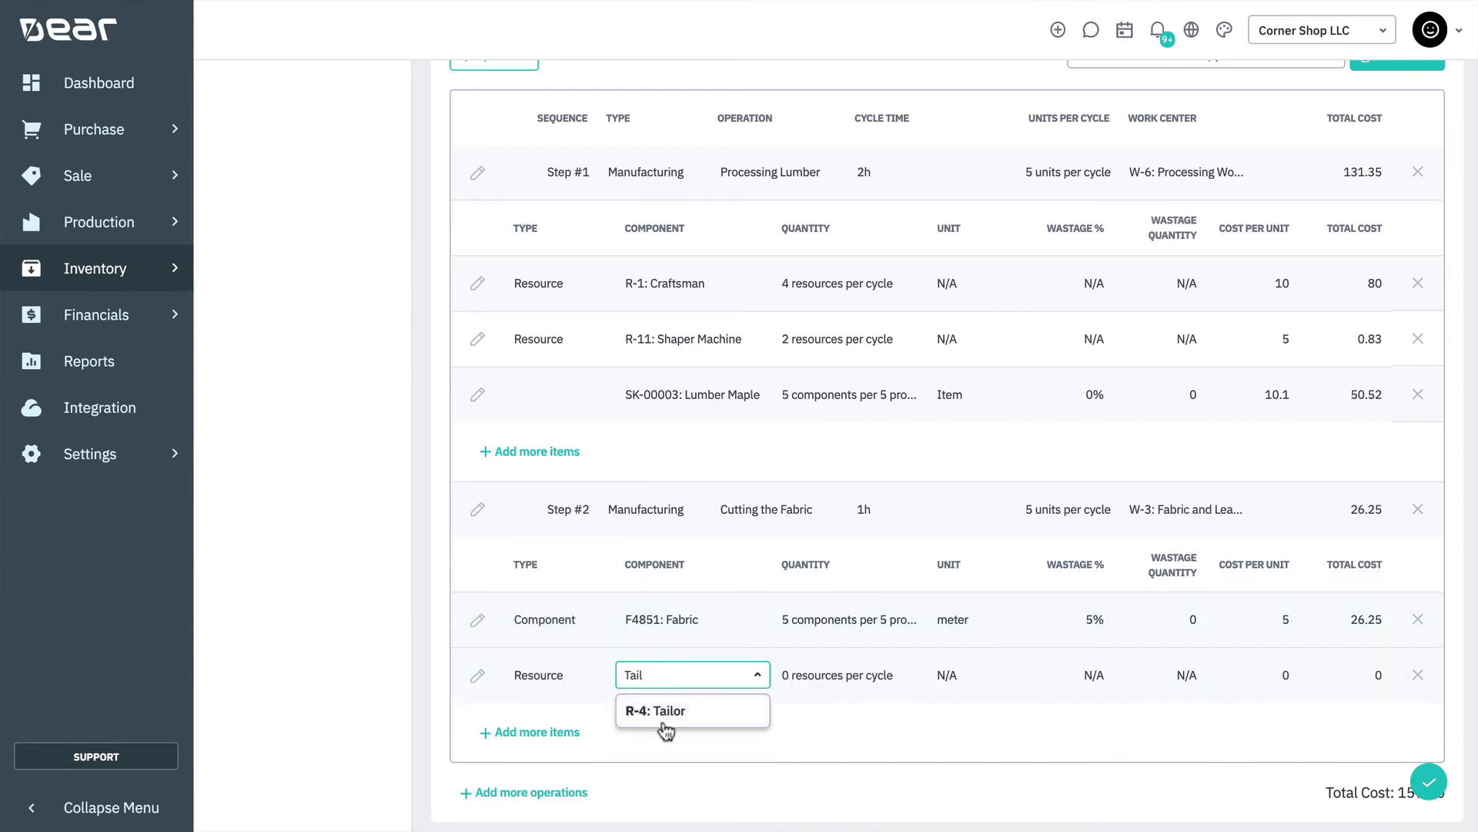
{"action": "left_click", "coordinate": [660, 724]}
{"action": "type", "text": "2"}
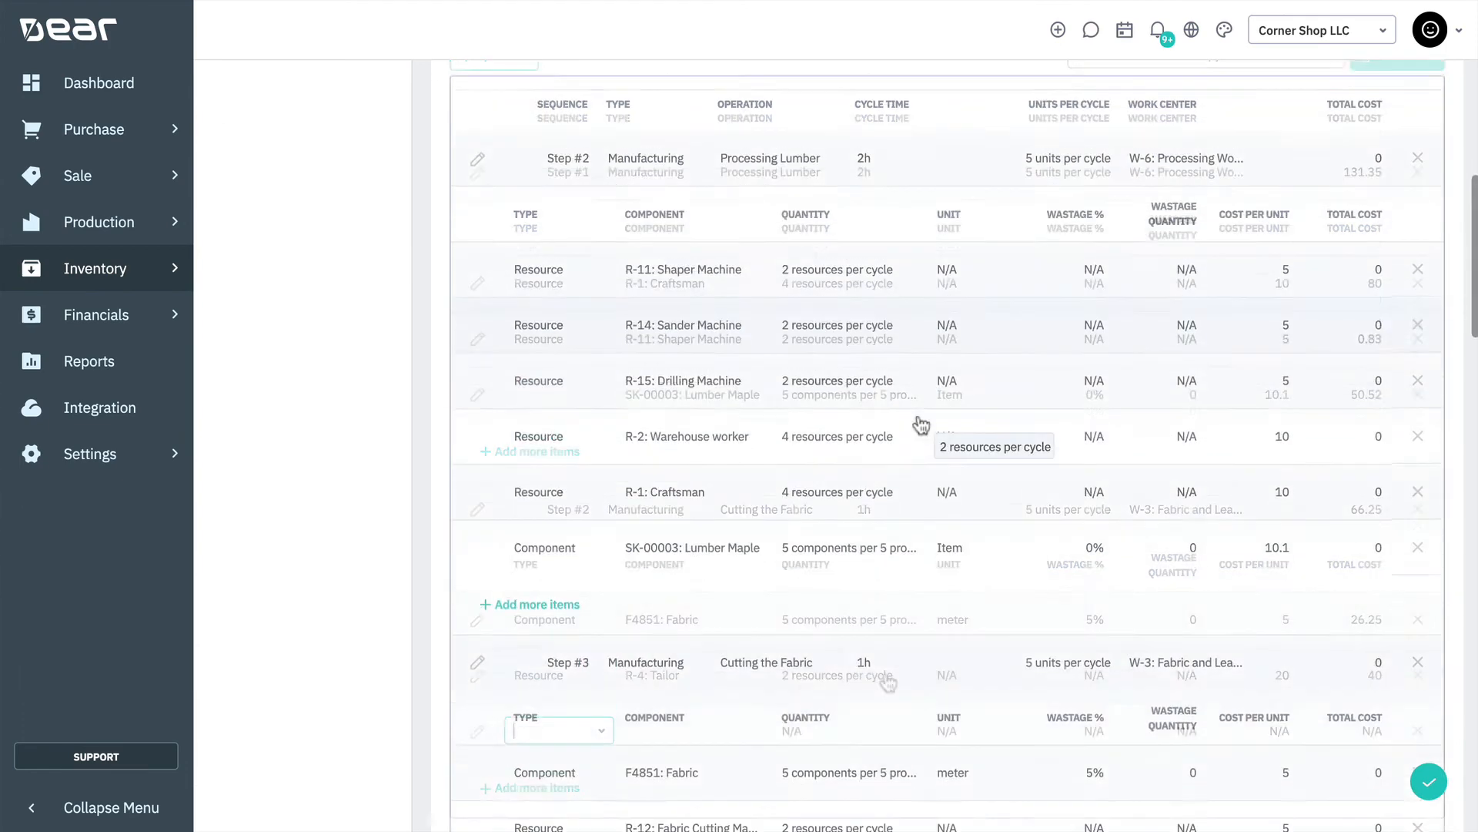
Review all operations of the production BOM with their components and resources, and check which existing BOMs are available for cloning
{"action": "scroll", "coordinate": [922, 423], "scroll_direction": "down", "scroll_amount": 4}
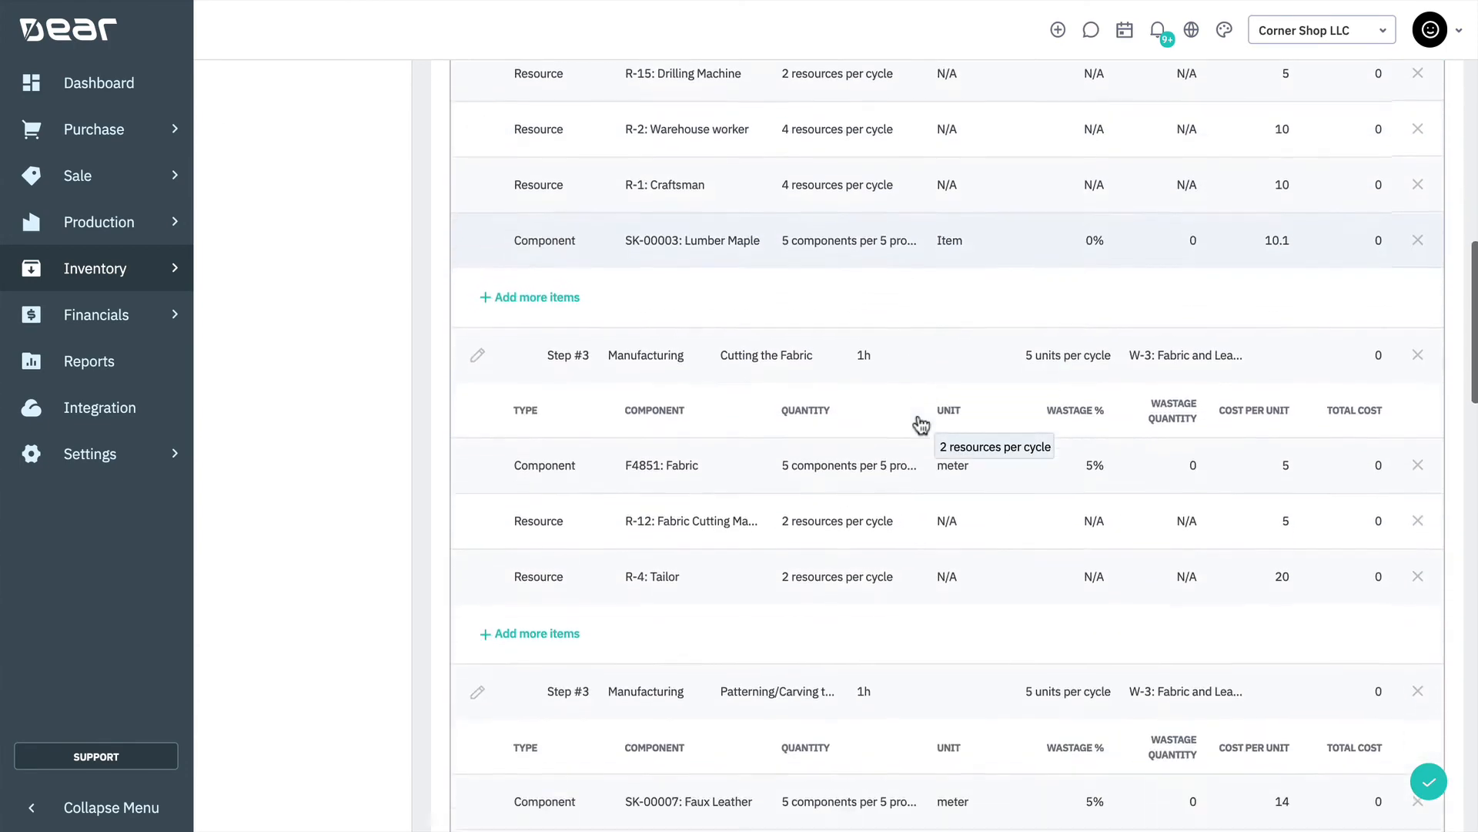
{"action": "scroll", "coordinate": [921, 423], "scroll_direction": "down", "scroll_amount": 20}
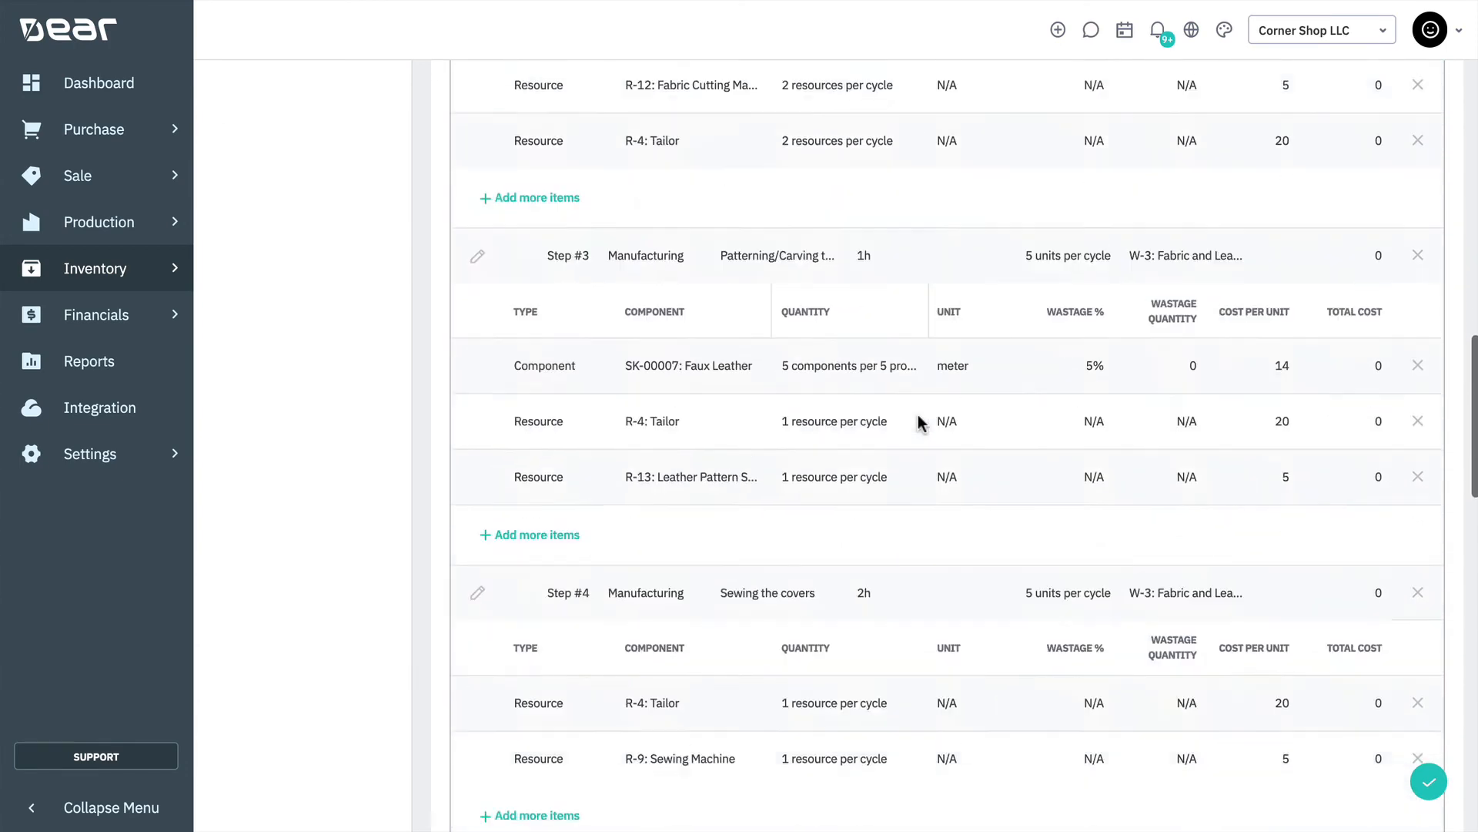
{"action": "scroll", "coordinate": [919, 420], "scroll_direction": "down", "scroll_amount": 3}
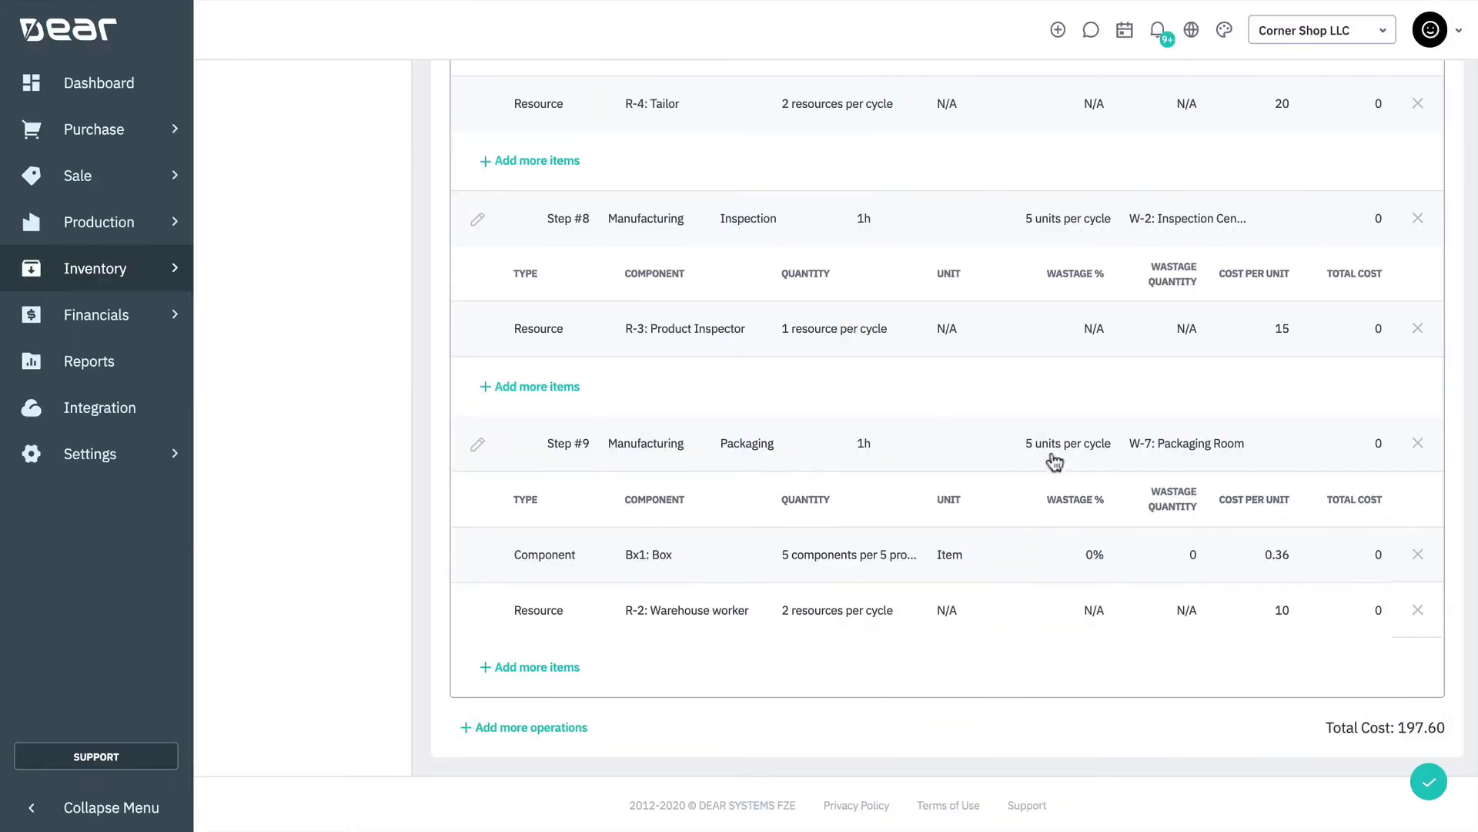
{"action": "scroll", "coordinate": [1055, 447], "scroll_direction": "up", "scroll_amount": 6}
{"action": "scroll", "coordinate": [1057, 449], "scroll_direction": "up", "scroll_amount": 15}
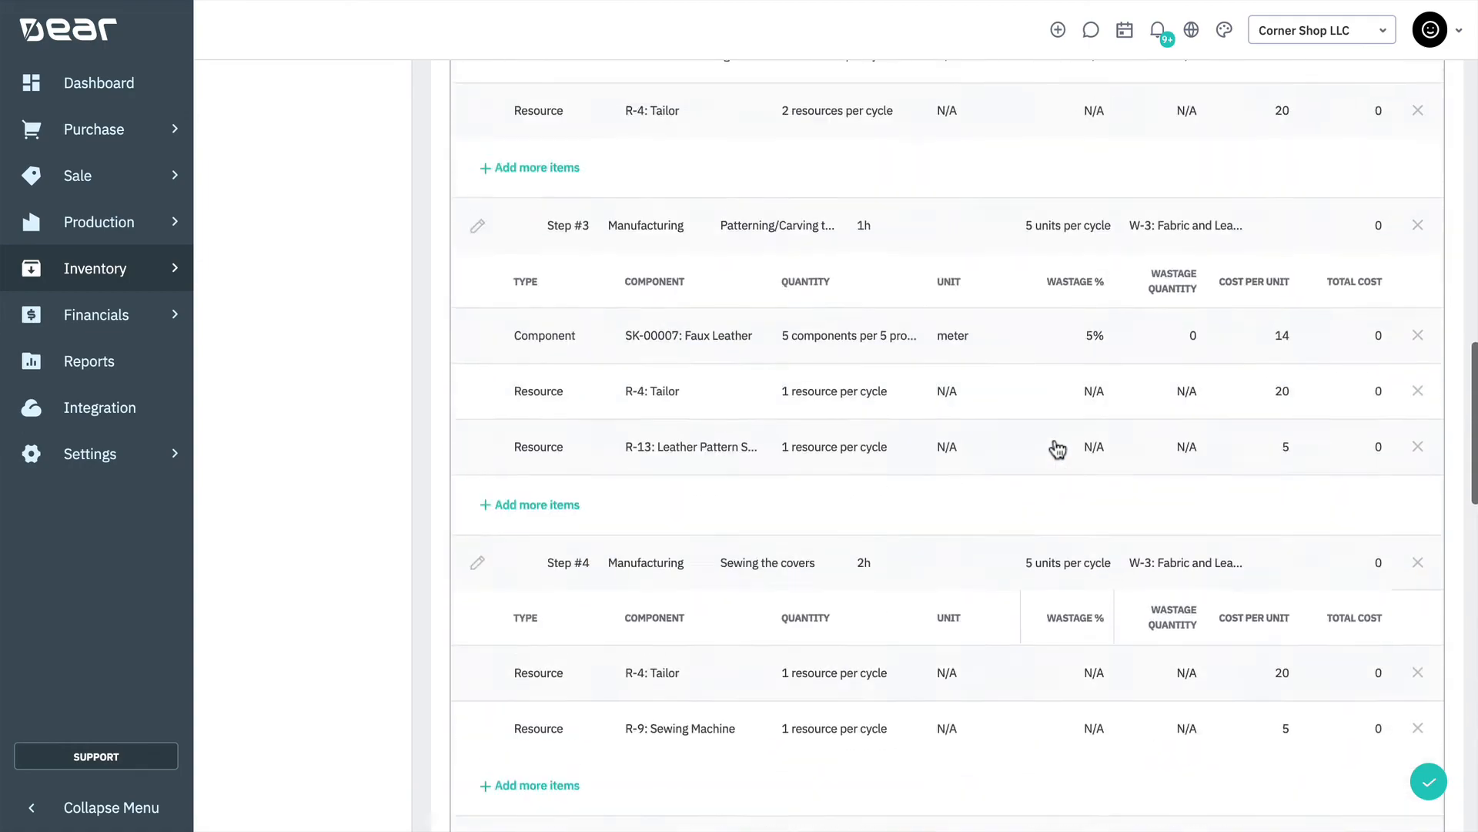
{"action": "scroll", "coordinate": [1057, 449], "scroll_direction": "up", "scroll_amount": 7}
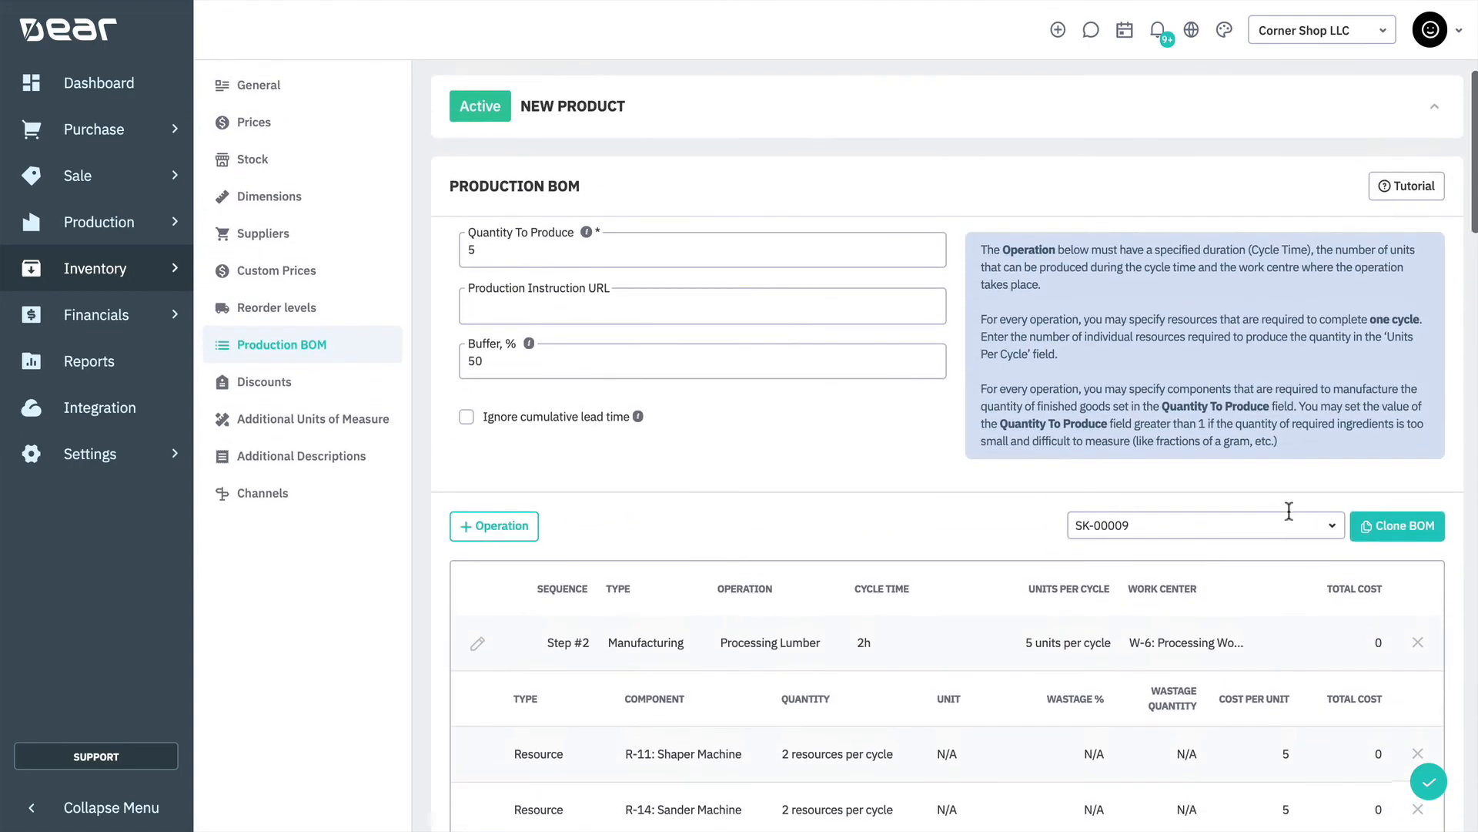
{"action": "left_click", "coordinate": [1333, 531]}
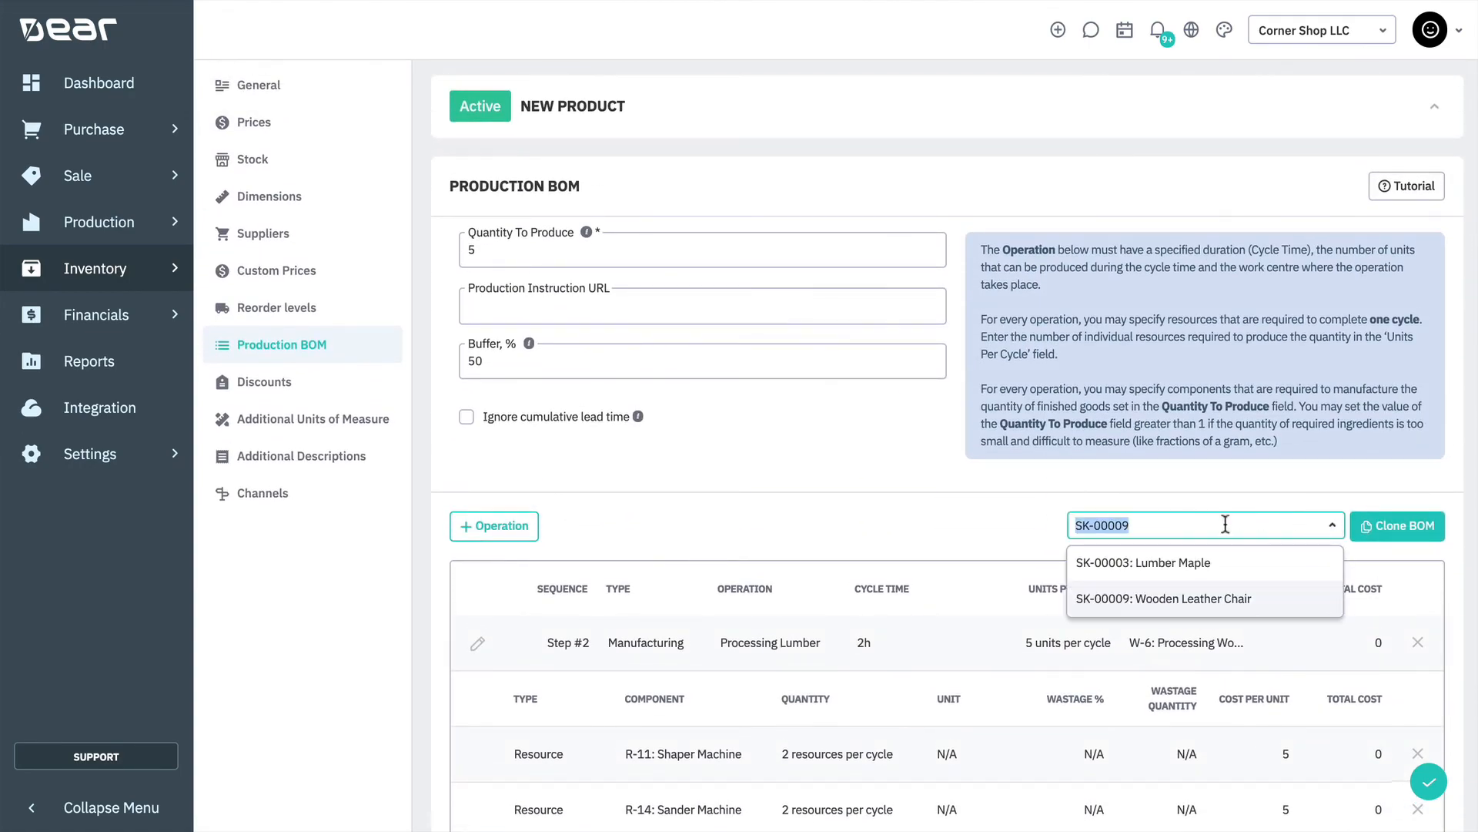
{"action": "left_click", "coordinate": [1399, 442]}
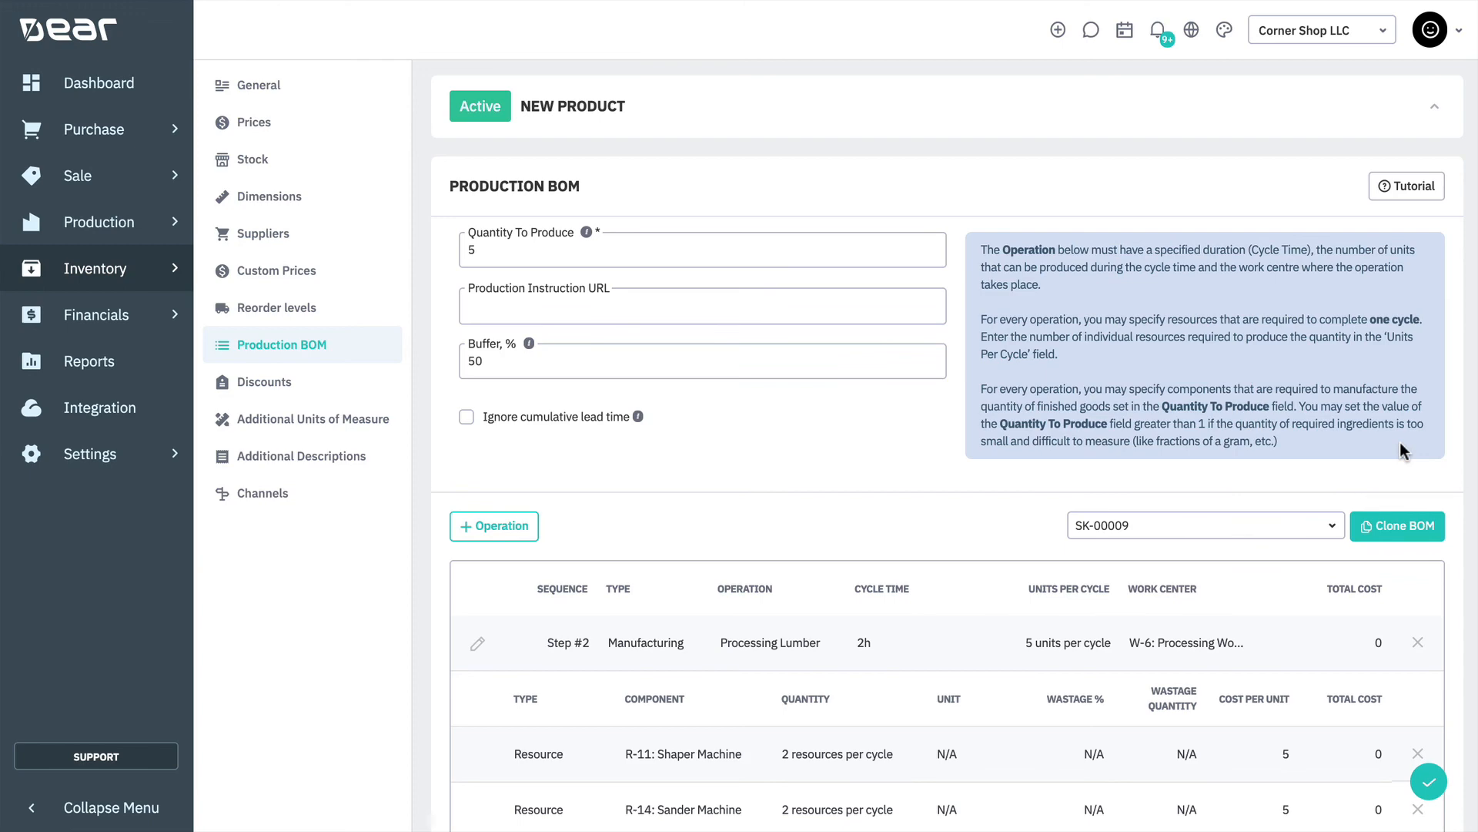